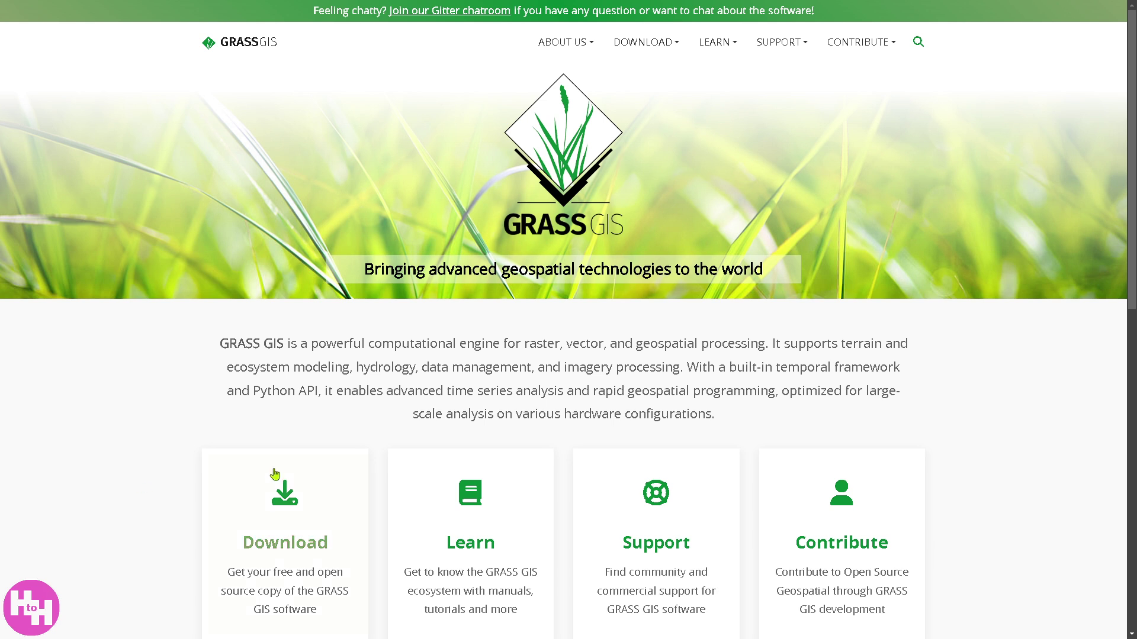
Step: Restore the GRASS GIS site to full screen and preview the About, Learn, Support, Contribute and Download menus
key(F11)
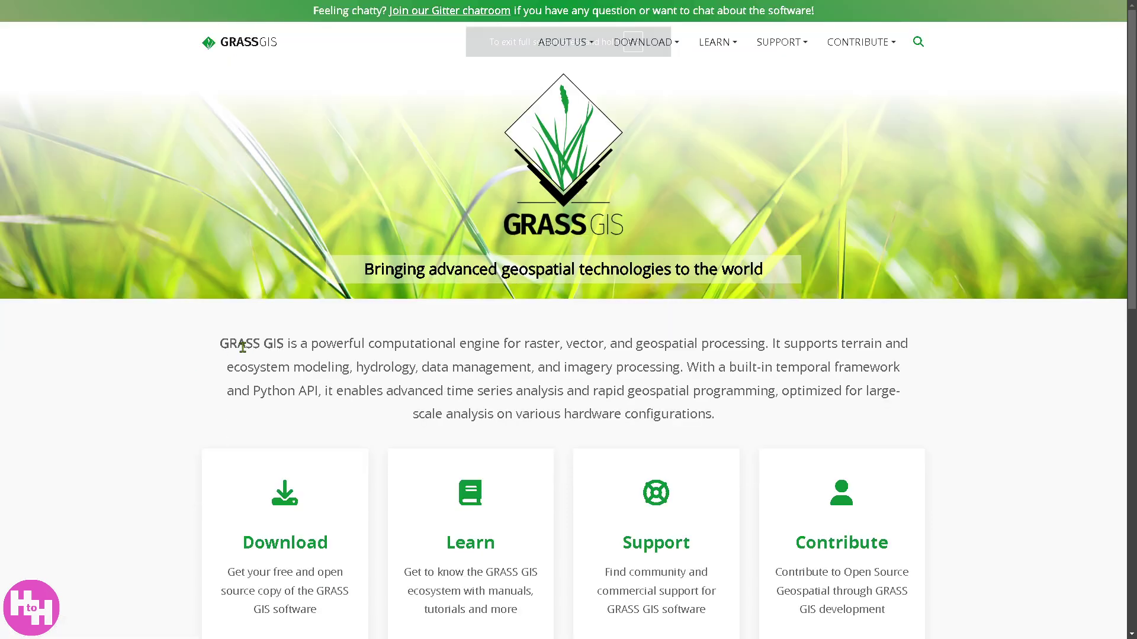
key(F11)
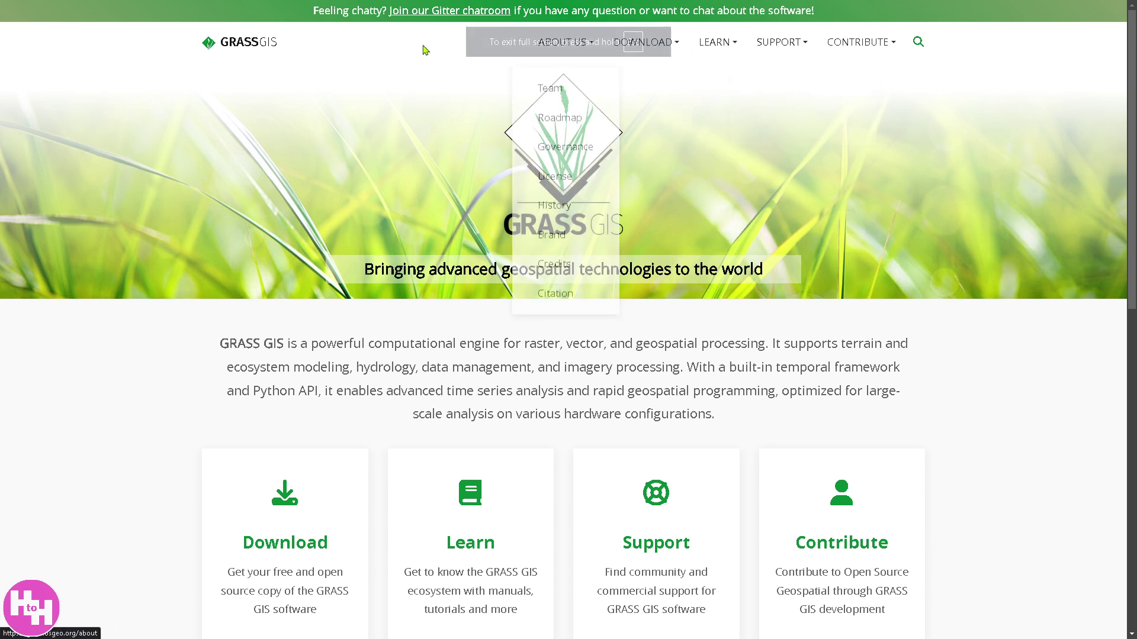
mouse_move(586, 46)
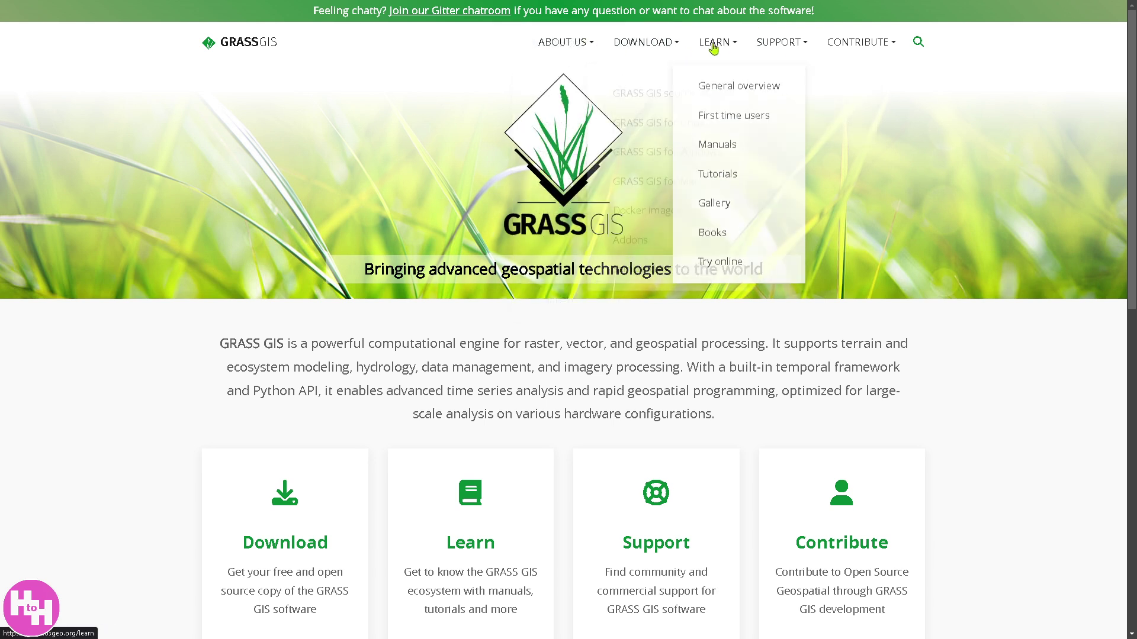
mouse_move(768, 53)
mouse_move(852, 53)
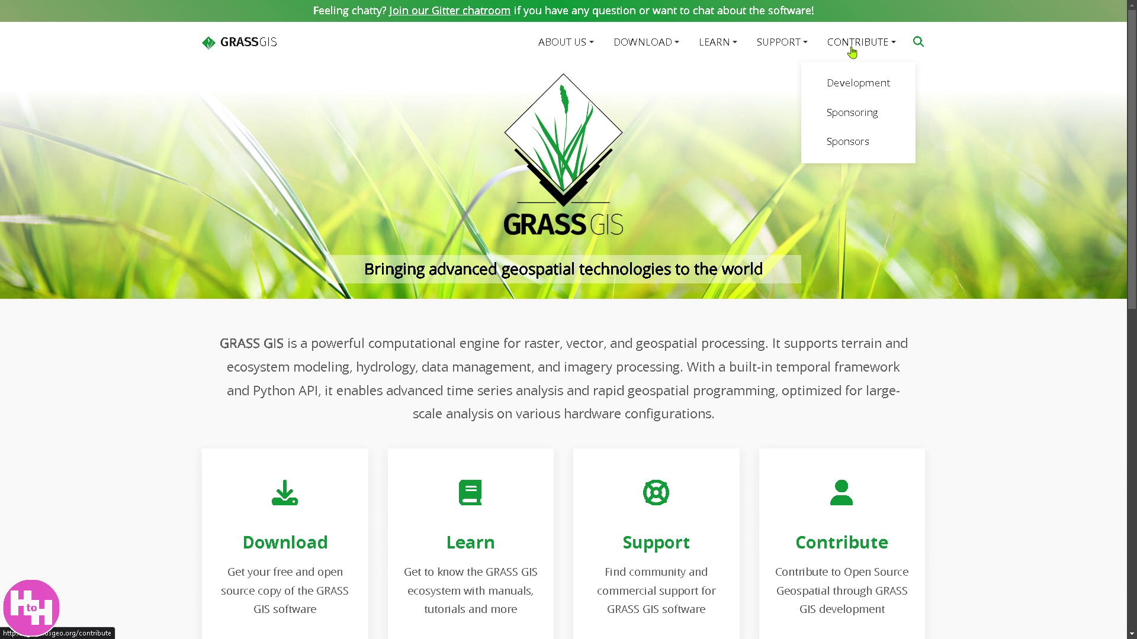
mouse_move(675, 59)
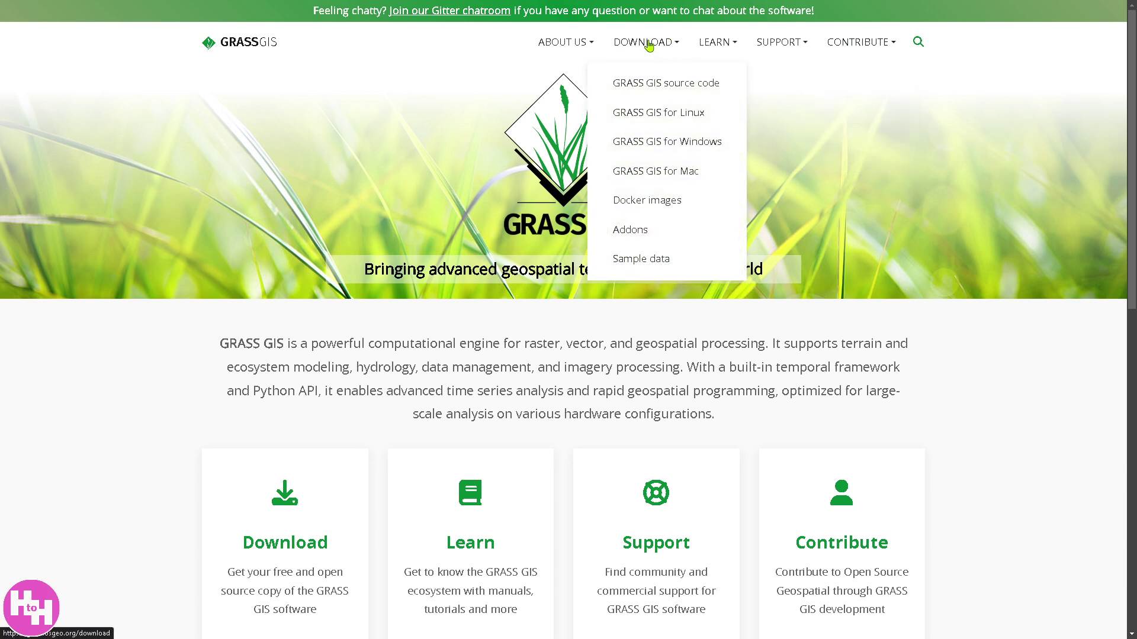
Step: Open the Download page and browse the platform cards, Addons and sample data sections
click(649, 44)
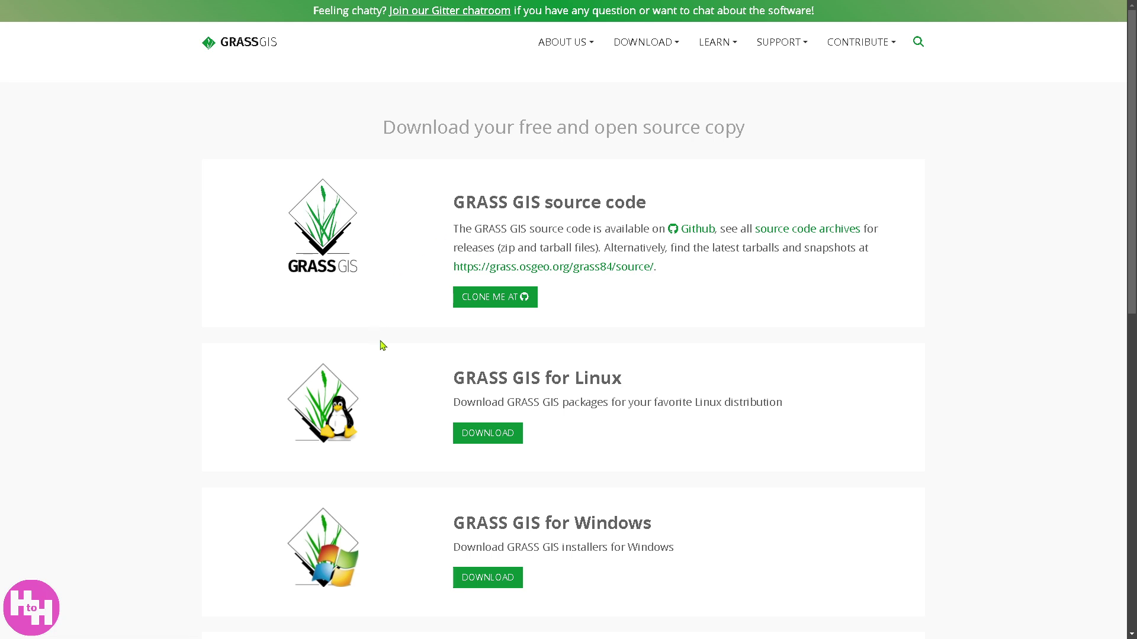
scroll(473, 355, down, 1)
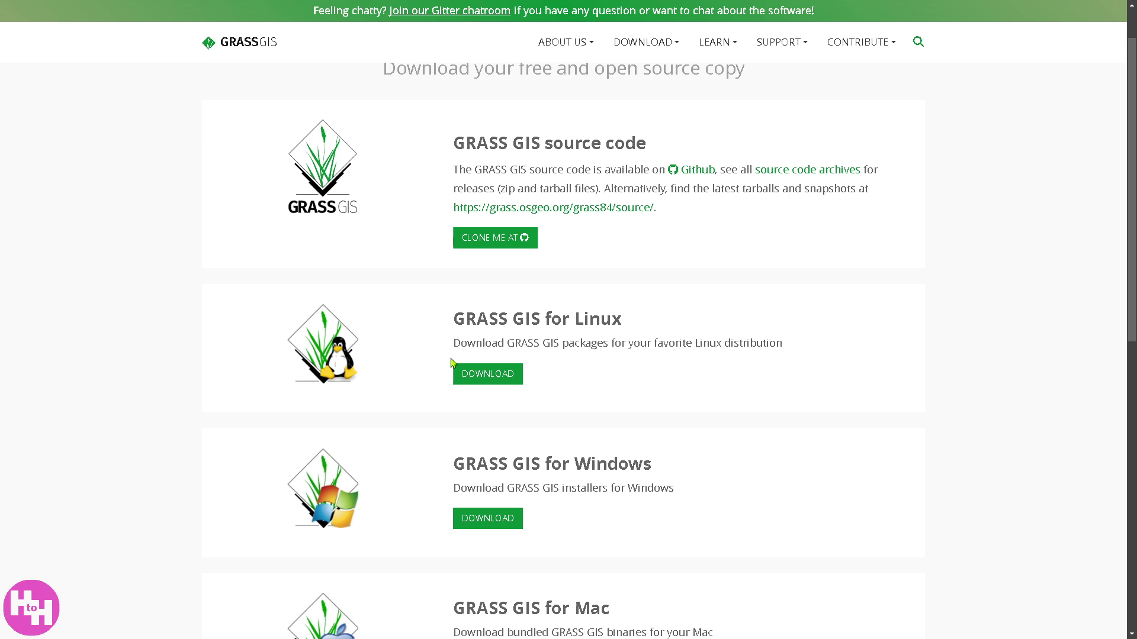
scroll(451, 362, down, 4)
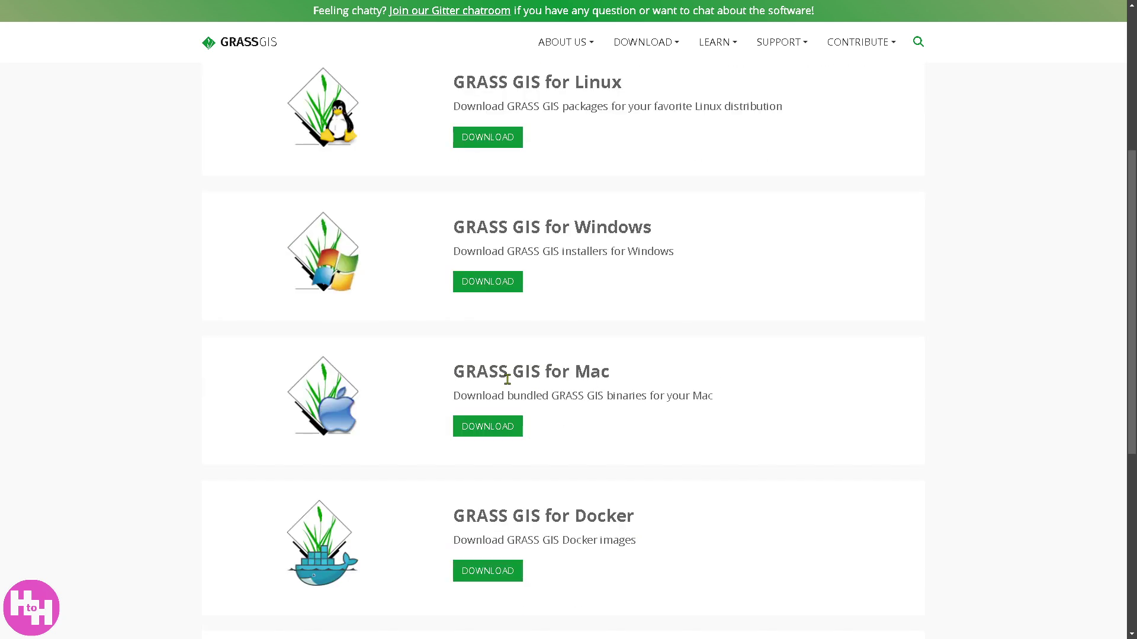
scroll(507, 379, down, 2)
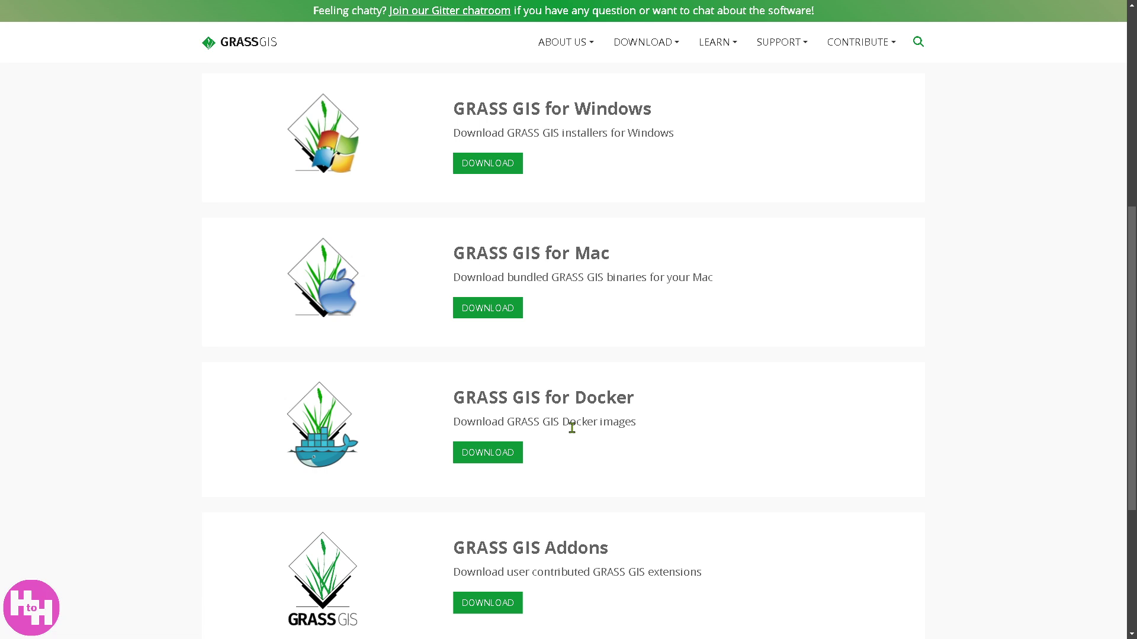
scroll(573, 456, down, 2)
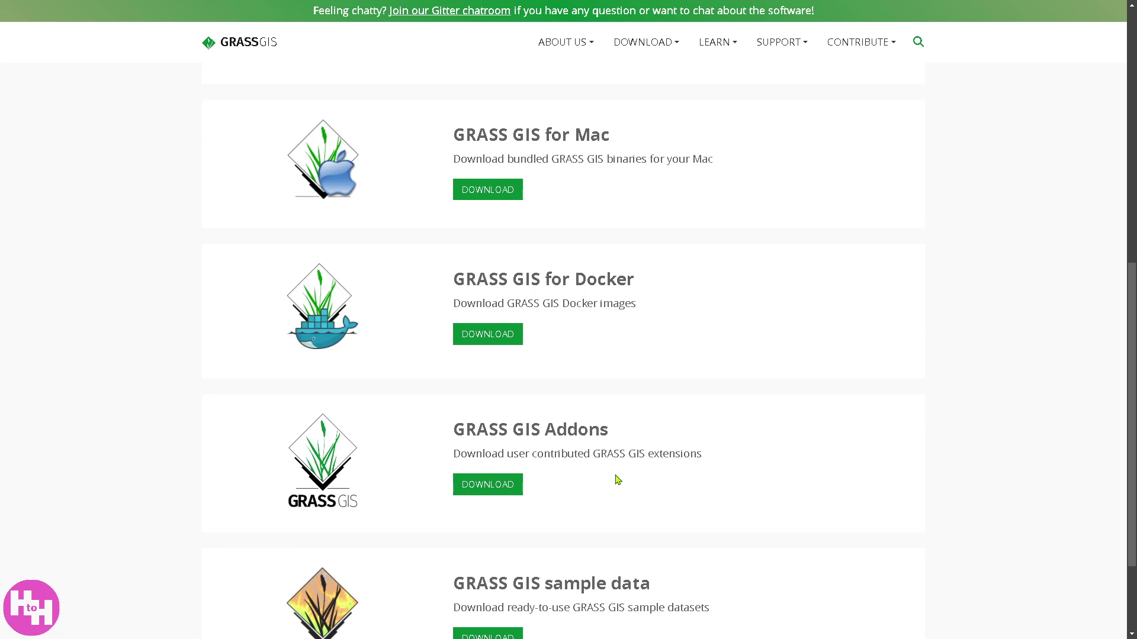
scroll(625, 482, down, 2)
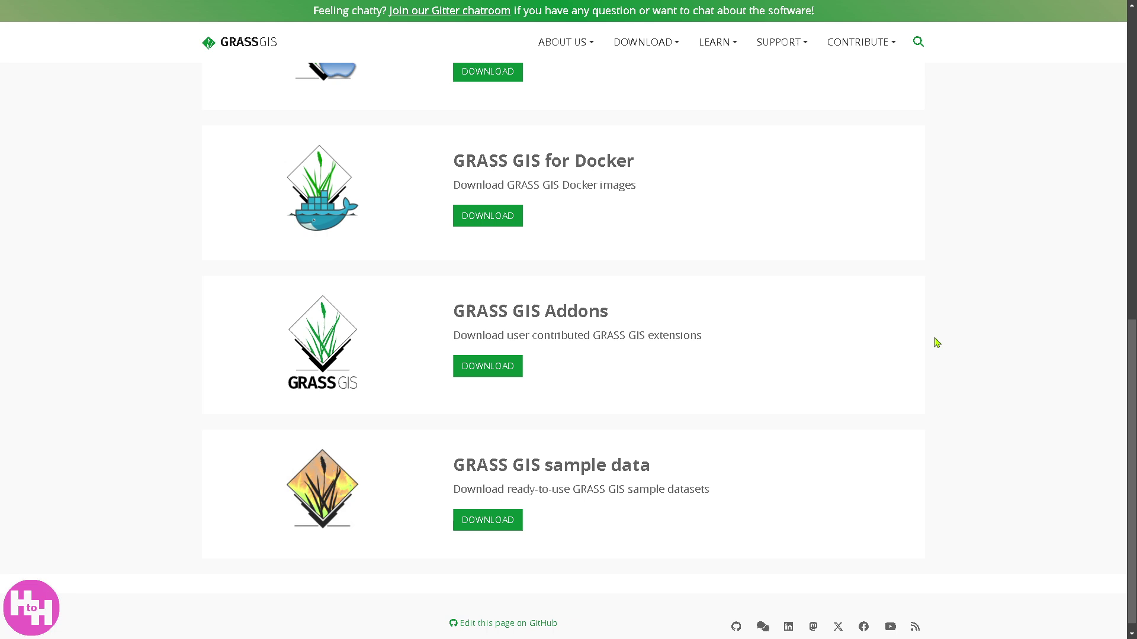
drag(1132, 345, 1131, 174)
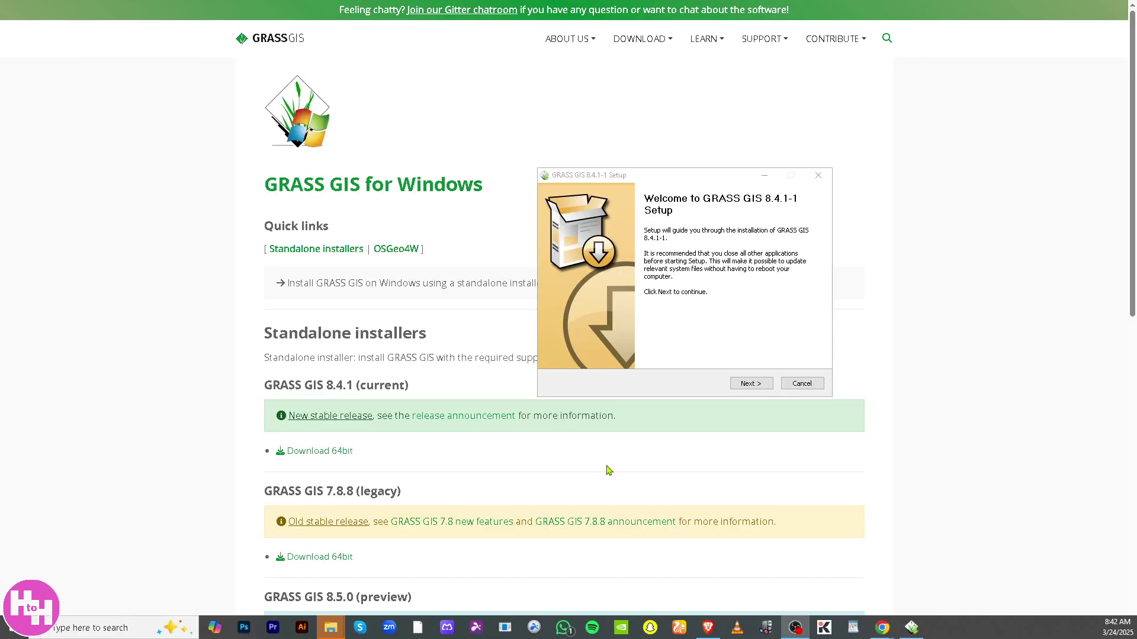
Step: Run the GRASS GIS 8.4.1-1 setup past the Welcome and License Agreement pages to install it
click(728, 349)
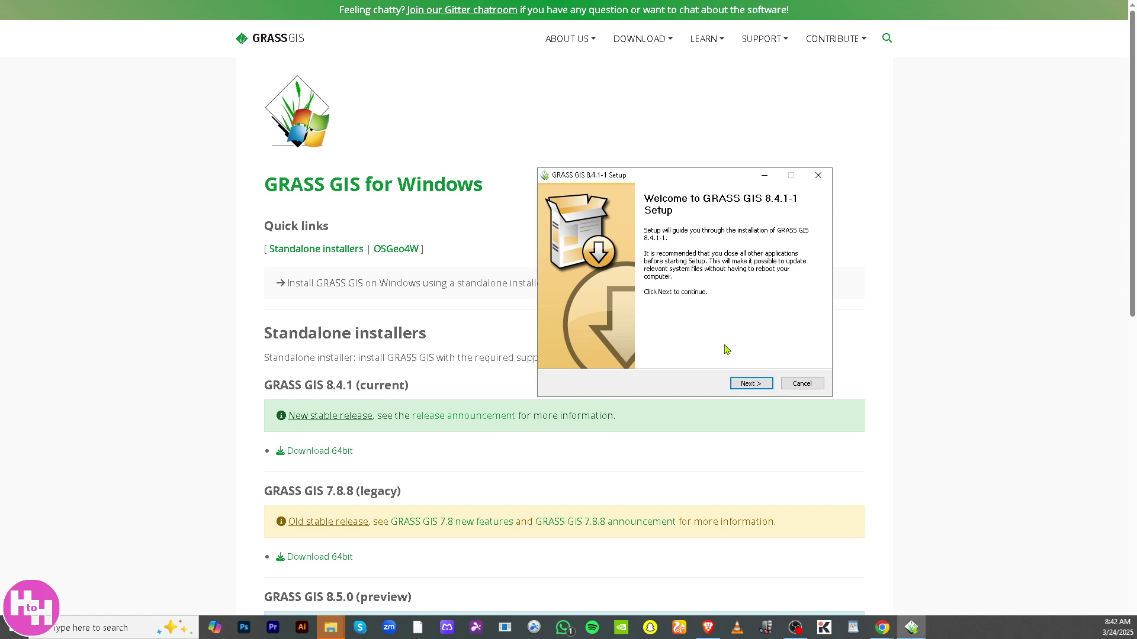
click(751, 383)
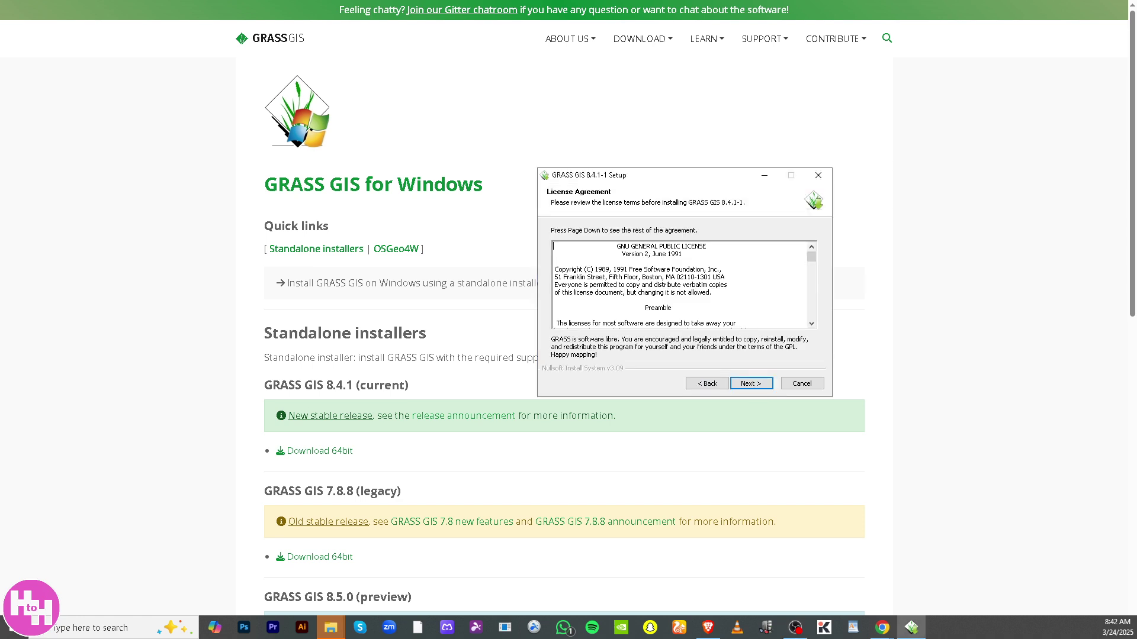
click(751, 383)
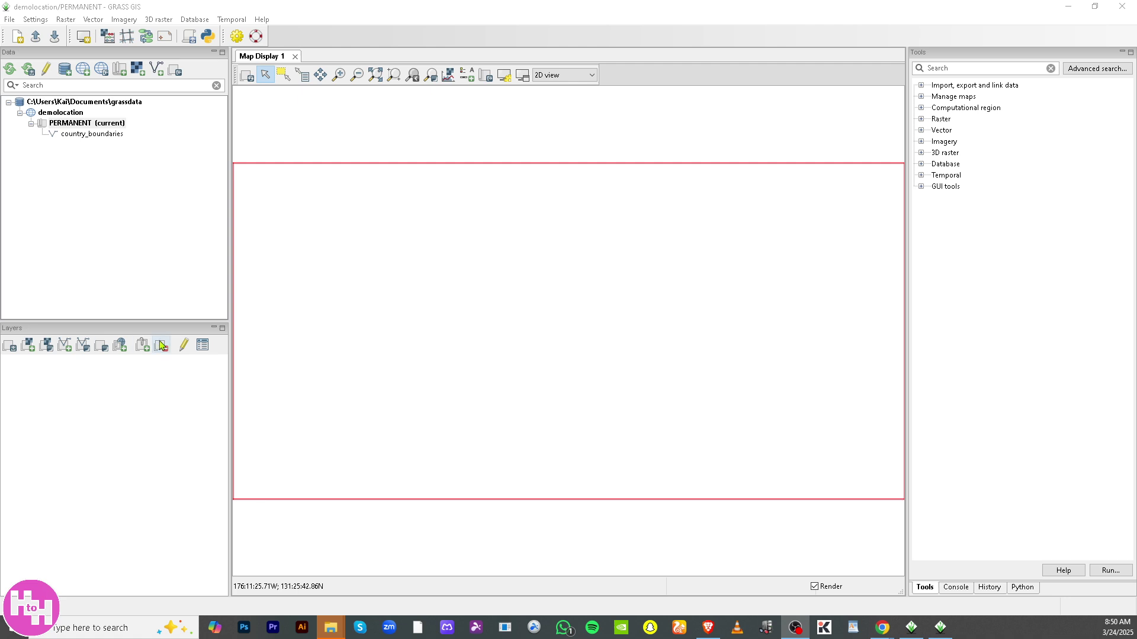
Step: Expand the PERMANENT mapset and display country_boundaries in Map Display 1
click(463, 31)
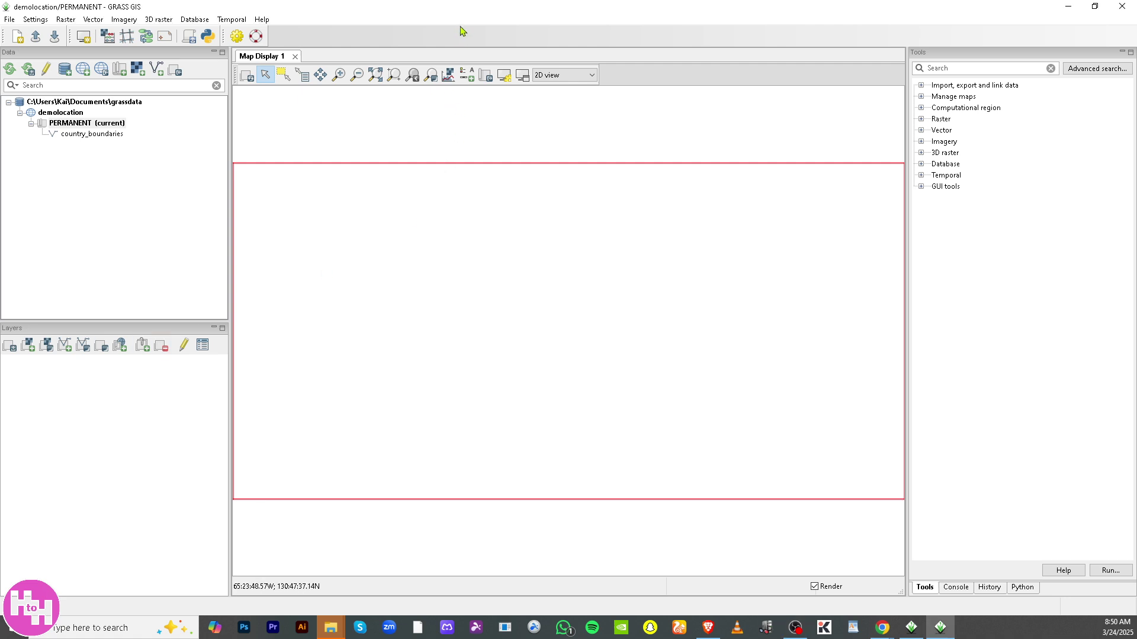
double_click(74, 124)
click(31, 123)
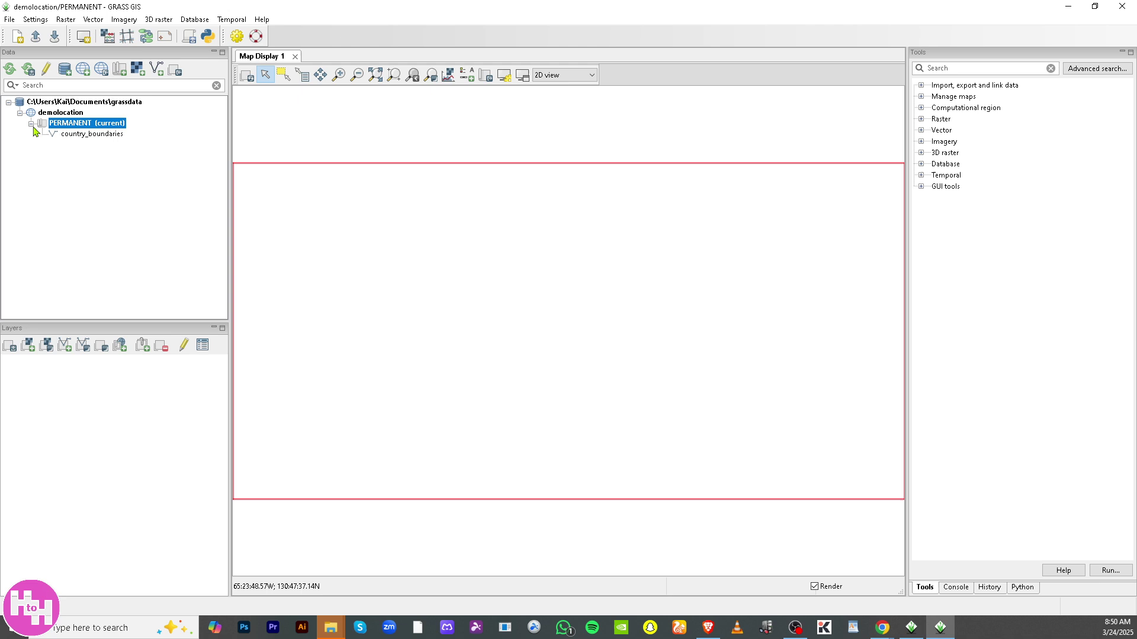
double_click(57, 135)
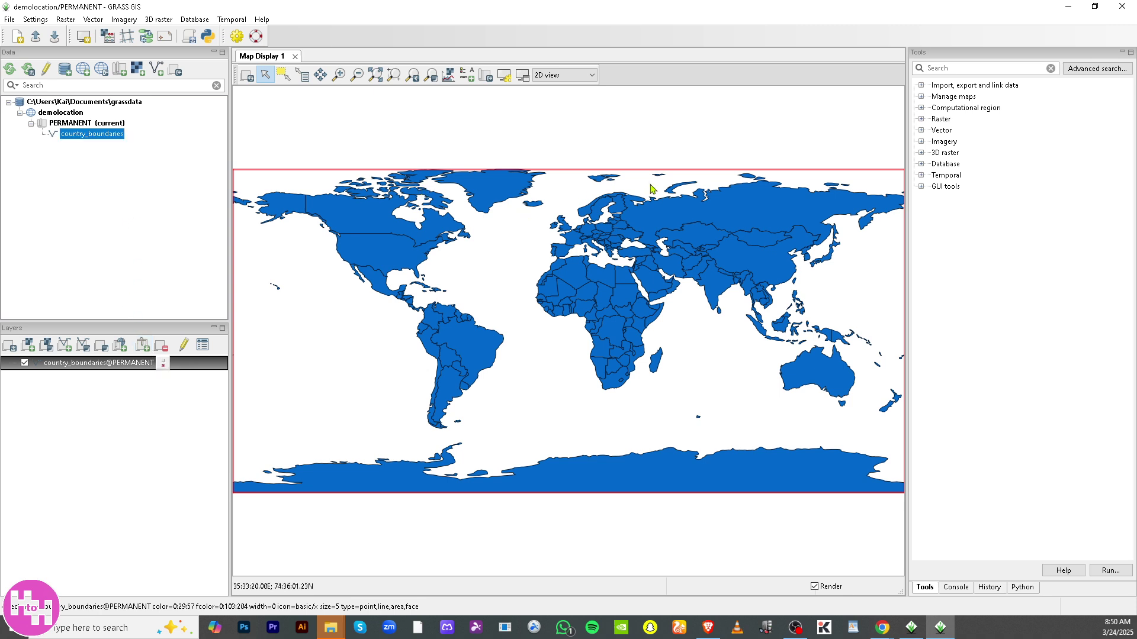
Step: Expand Import, export and link data > Import raster data in the Tools panel
right_click(109, 140)
click(61, 218)
click(921, 85)
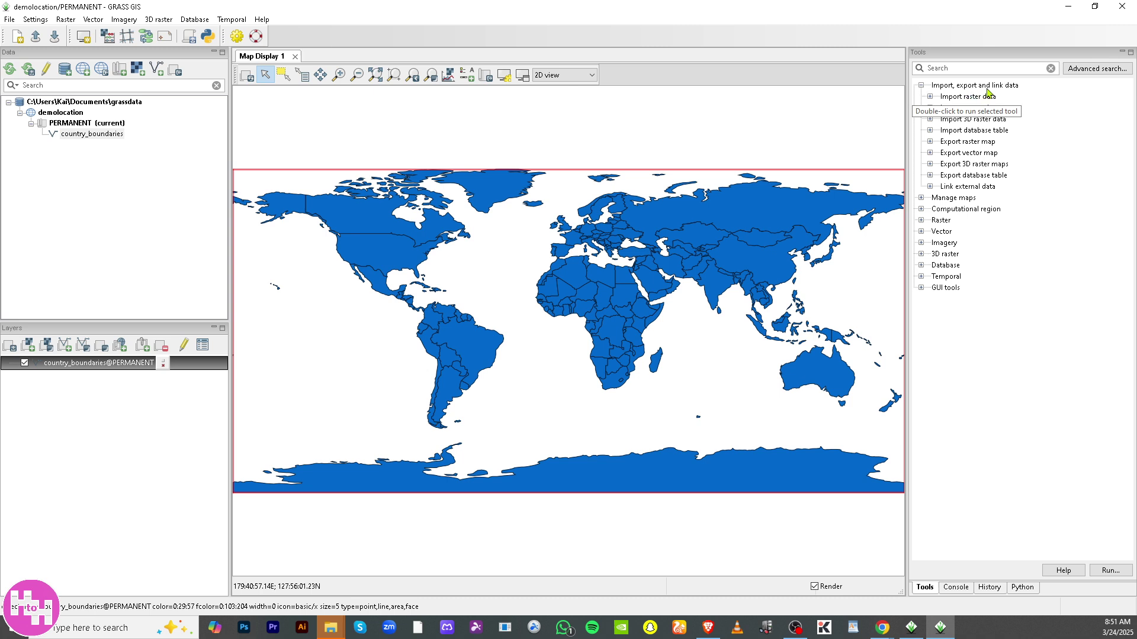
click(930, 97)
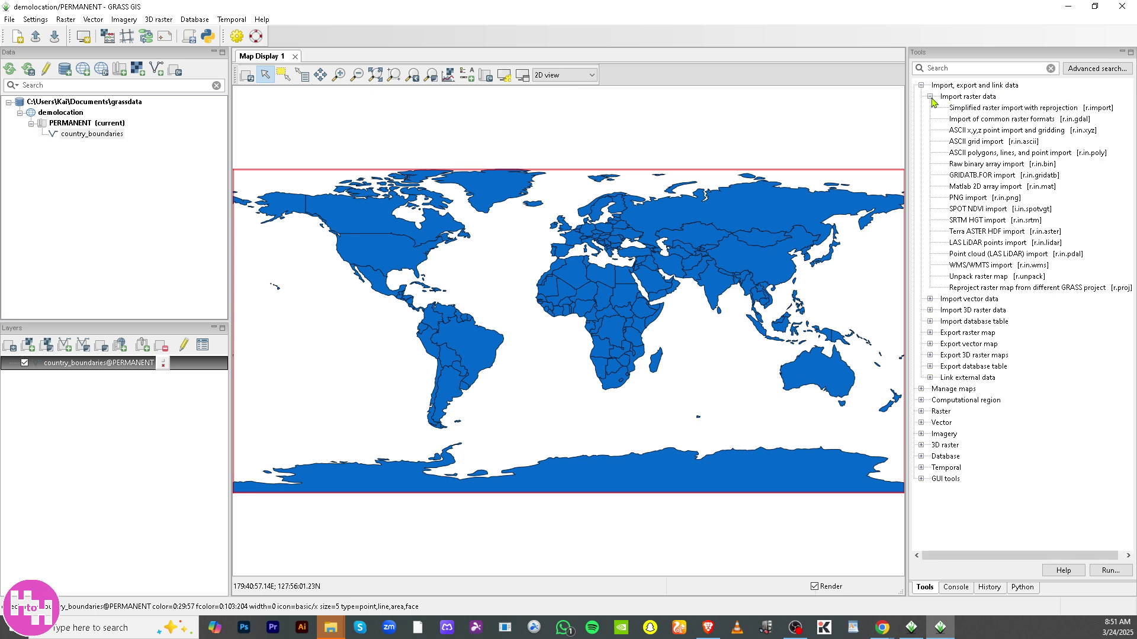
Step: Open the r.in.gdal common raster formats importer and close it again
click(997, 120)
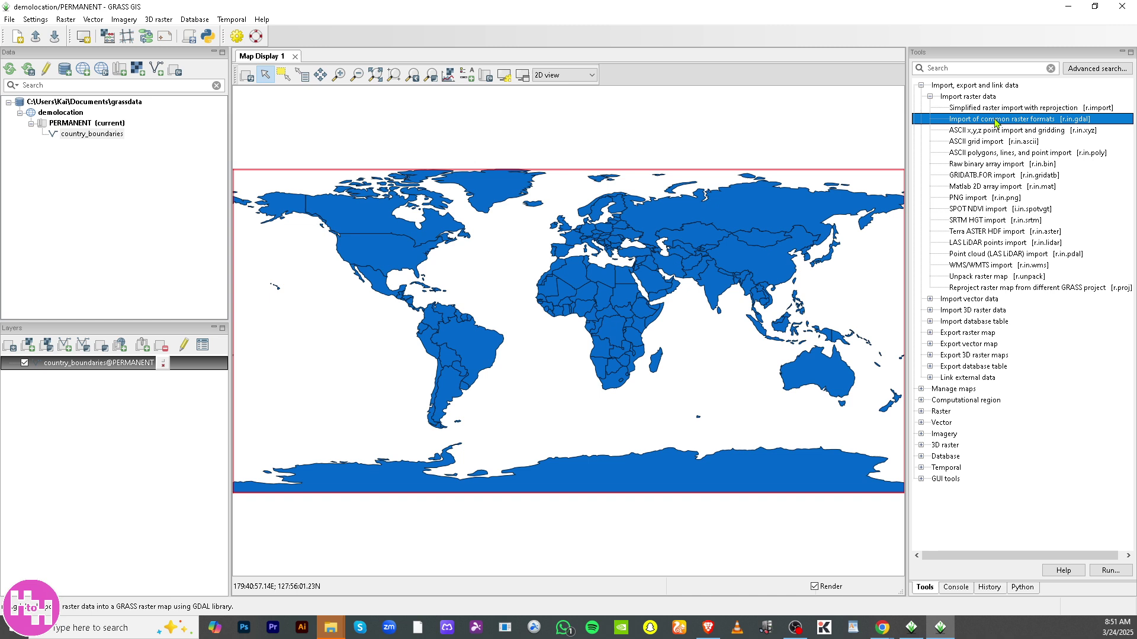
double_click(997, 120)
double_click(997, 120)
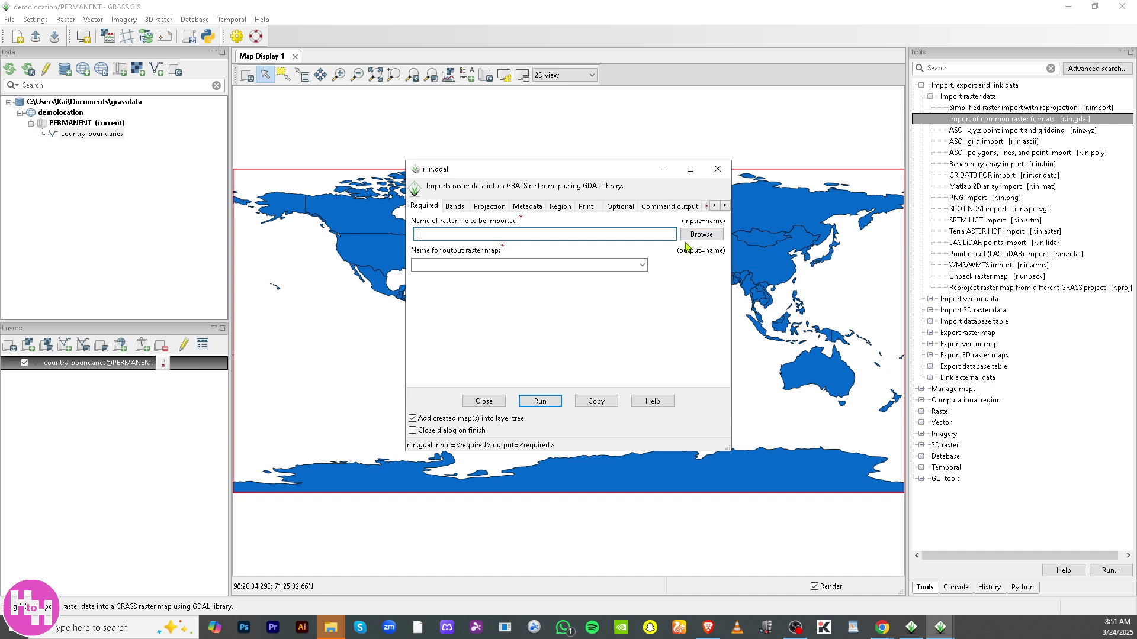
click(717, 170)
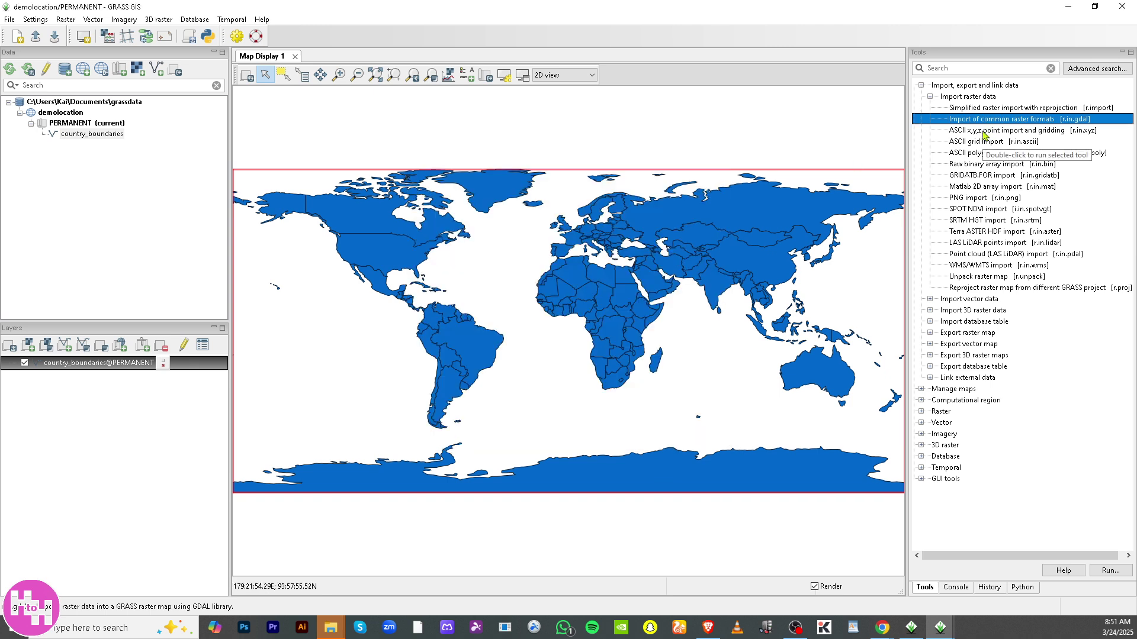
Step: Open and close r3.in.ascii from Import 3D raster data, then drag Data below Layers
click(930, 310)
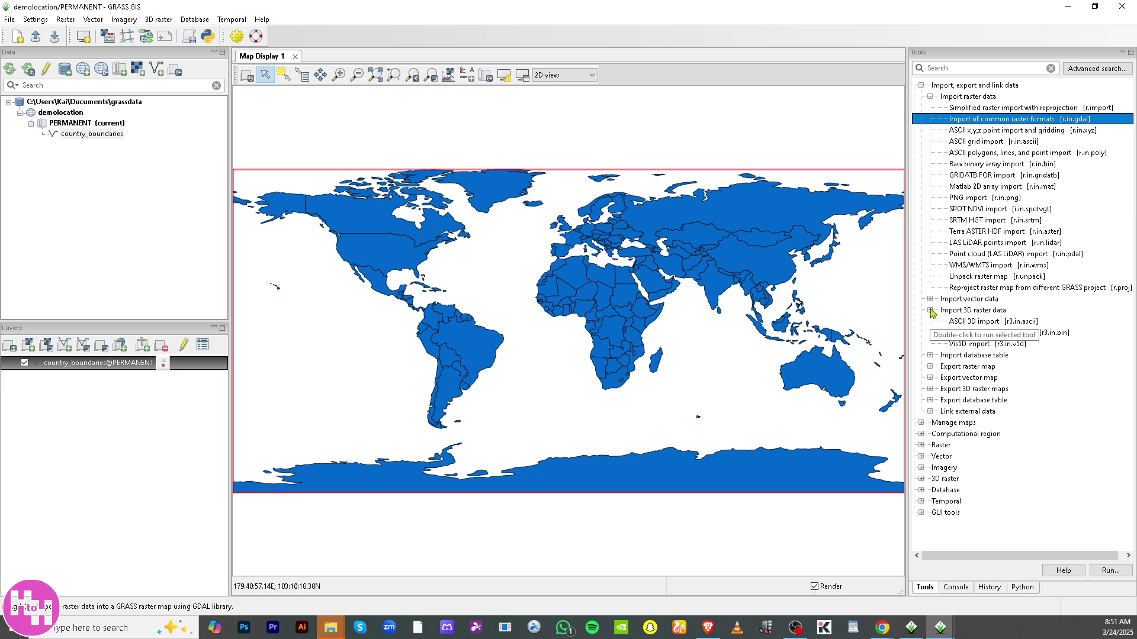
double_click(973, 323)
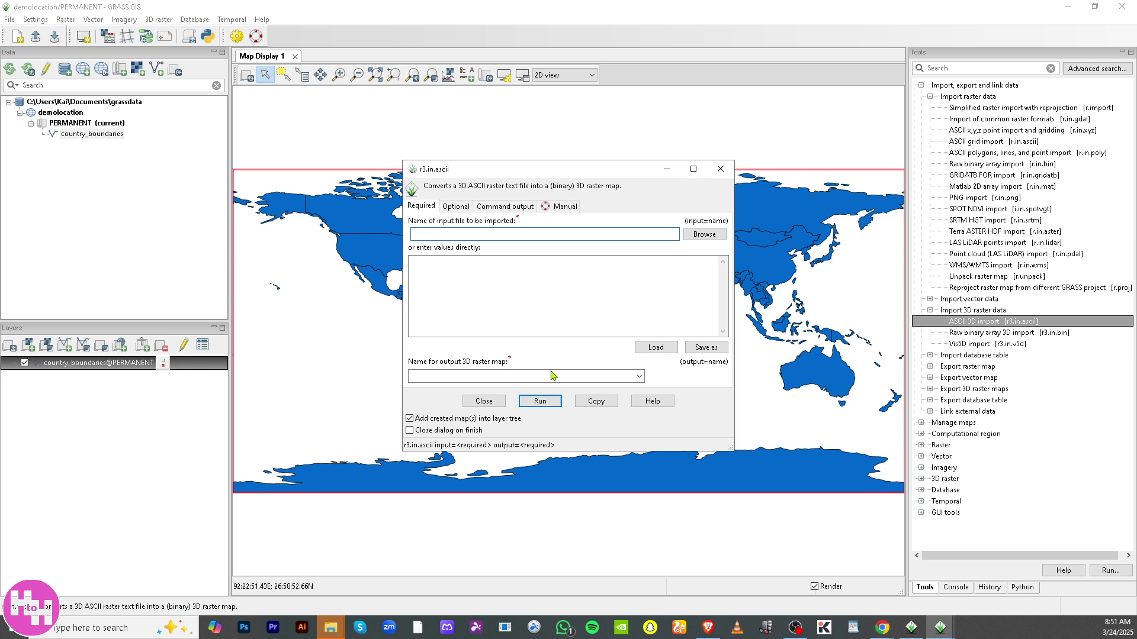
click(722, 170)
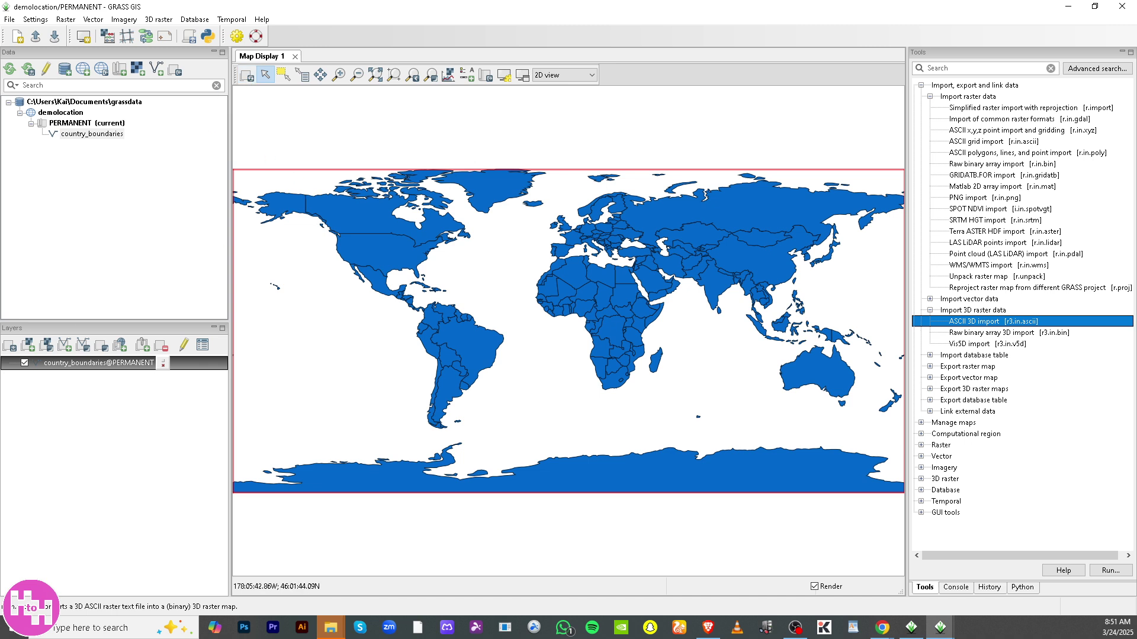
drag(59, 52, 62, 105)
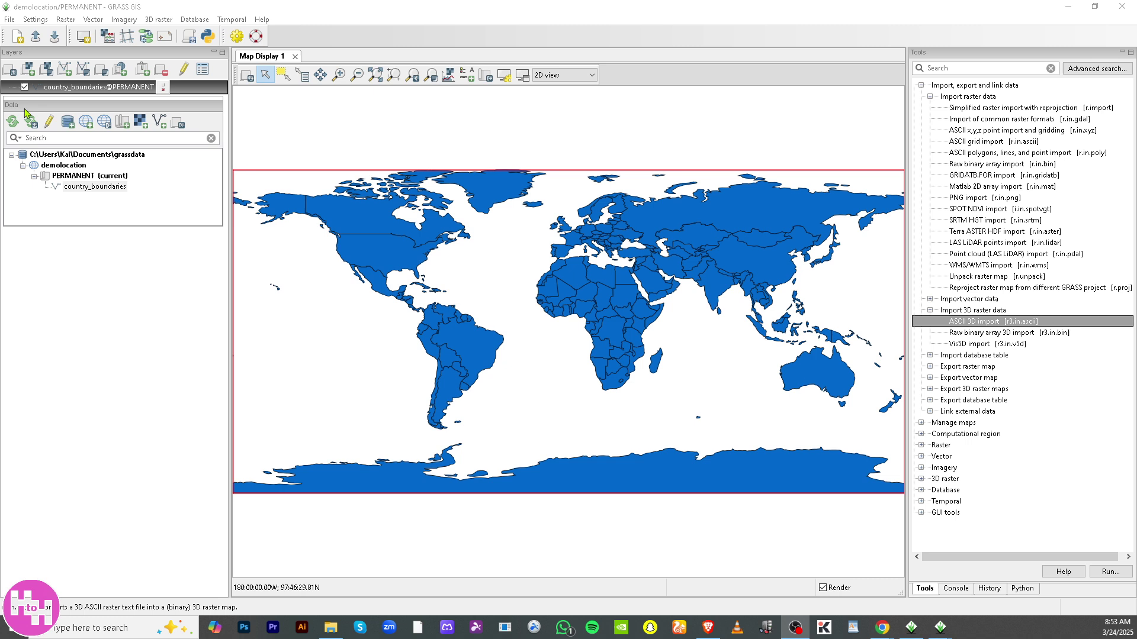
Step: Start a sample project download and select 'Natural Earth Dataset in WGS84'
click(13, 123)
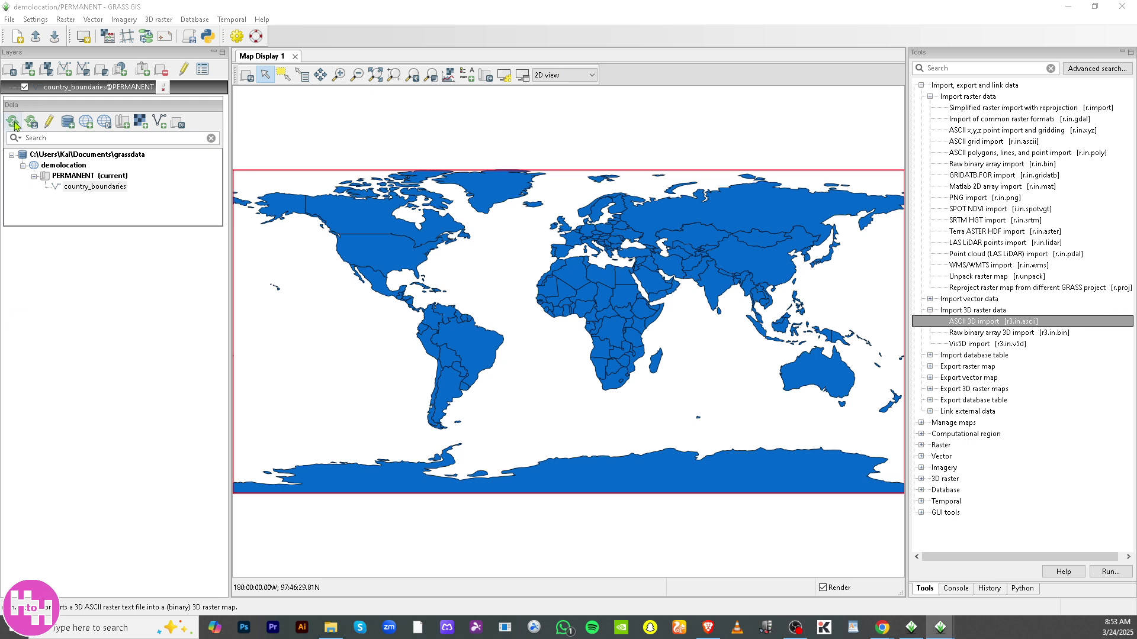
click(106, 125)
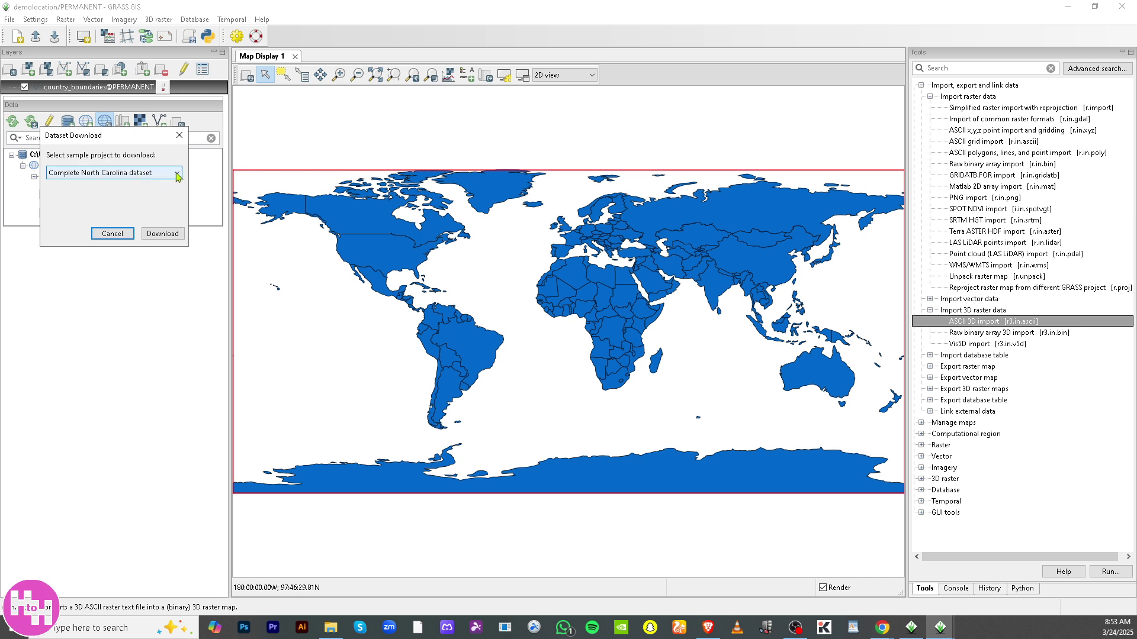
click(177, 174)
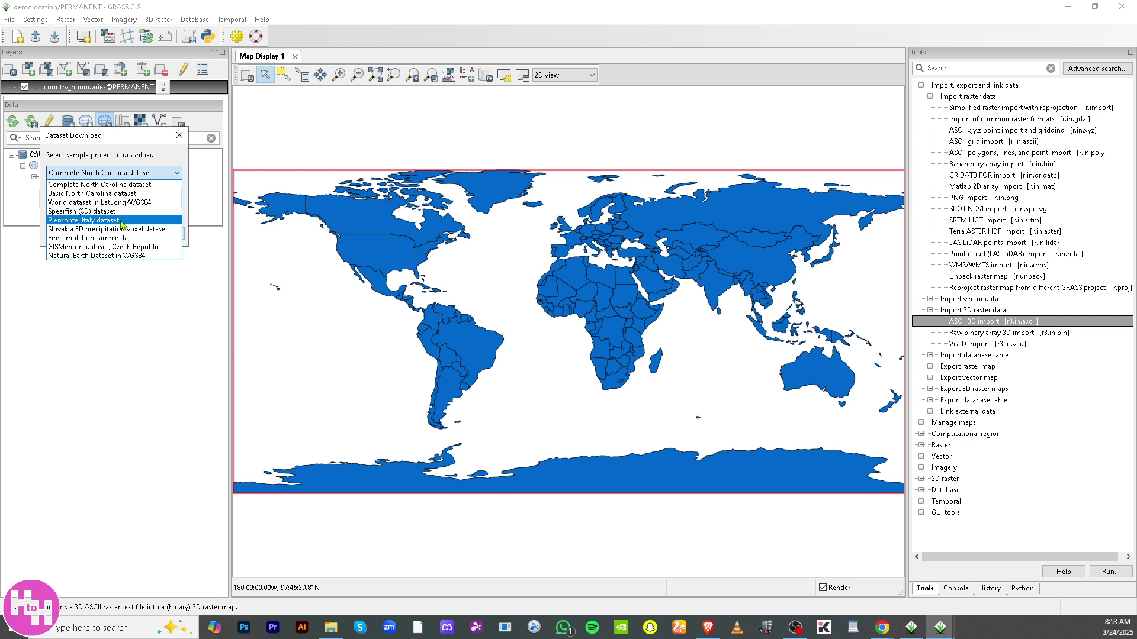
click(111, 257)
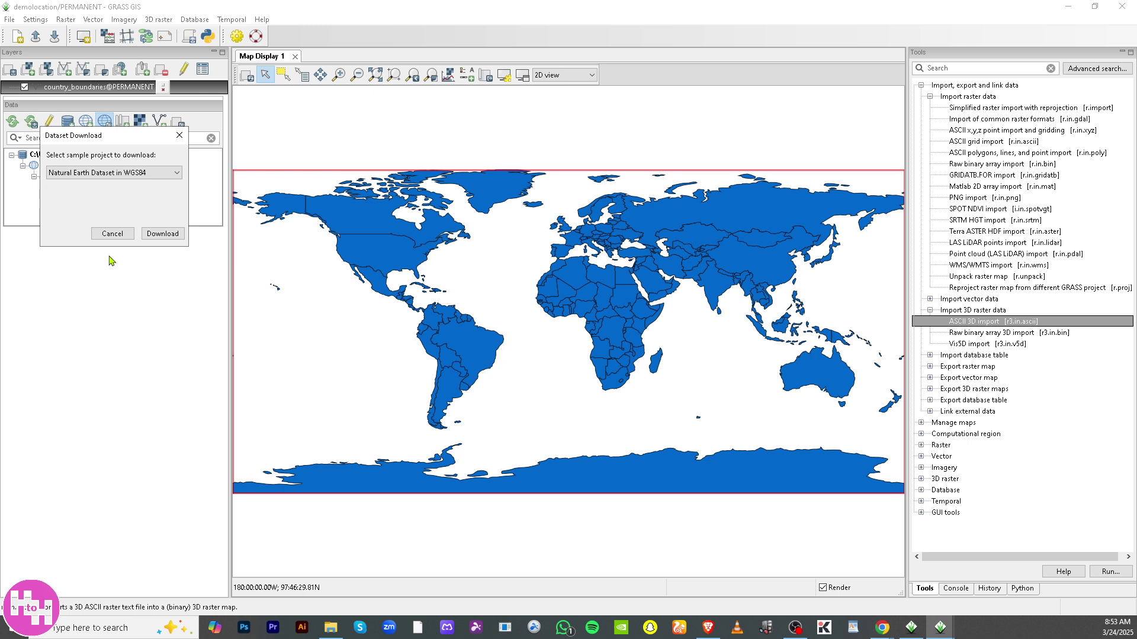
Step: Download the Natural Earth sample project and close the Dataset Download dialog
click(170, 236)
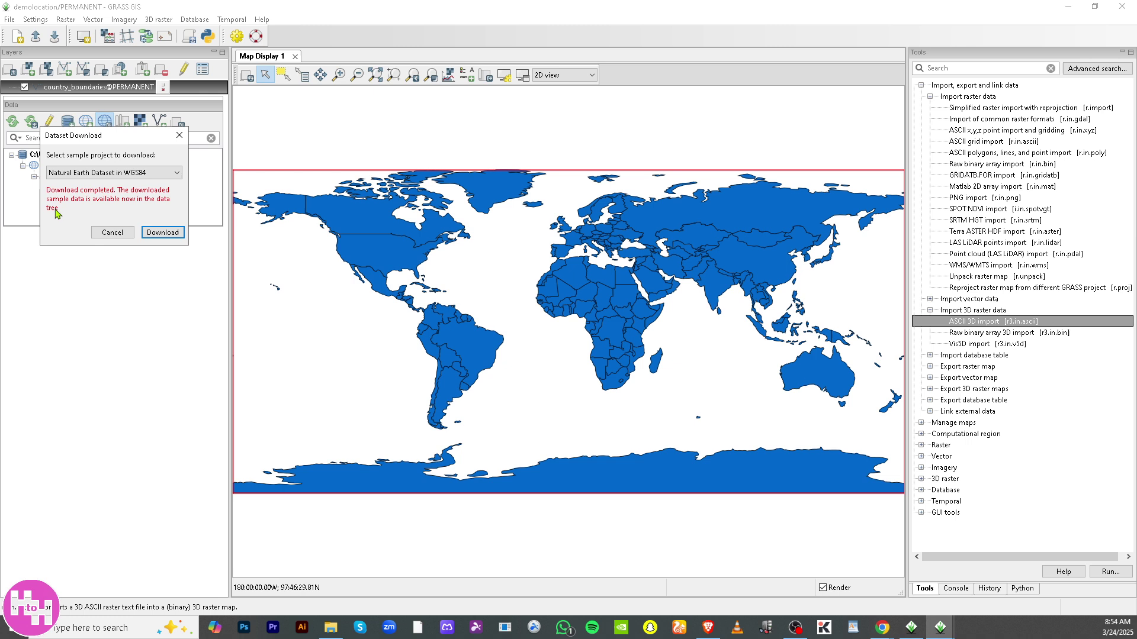
click(158, 234)
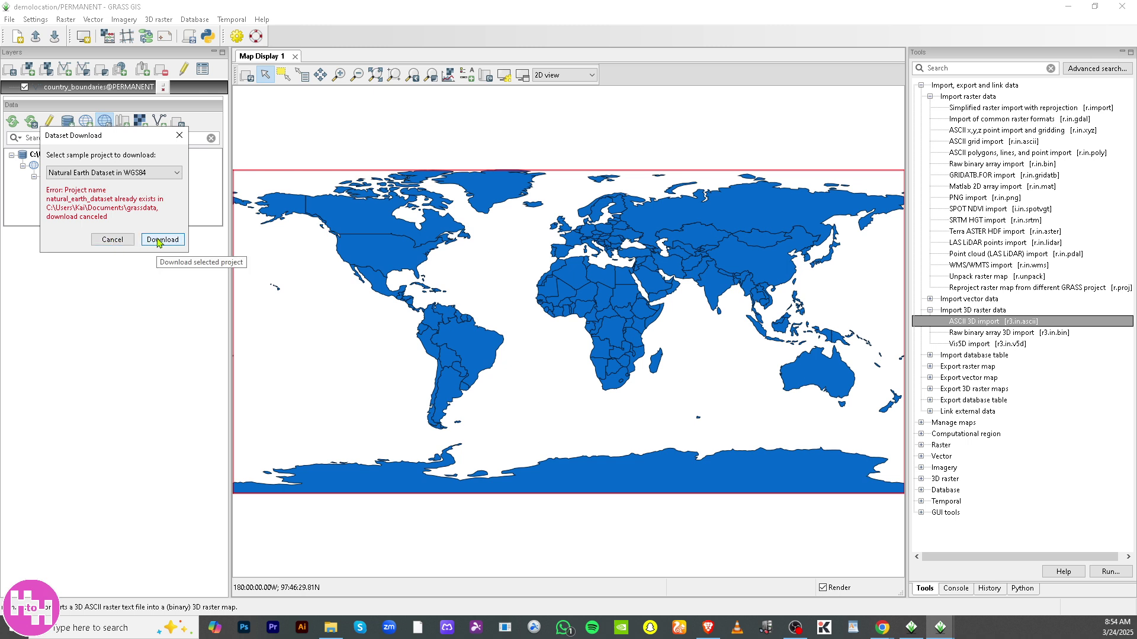
click(122, 243)
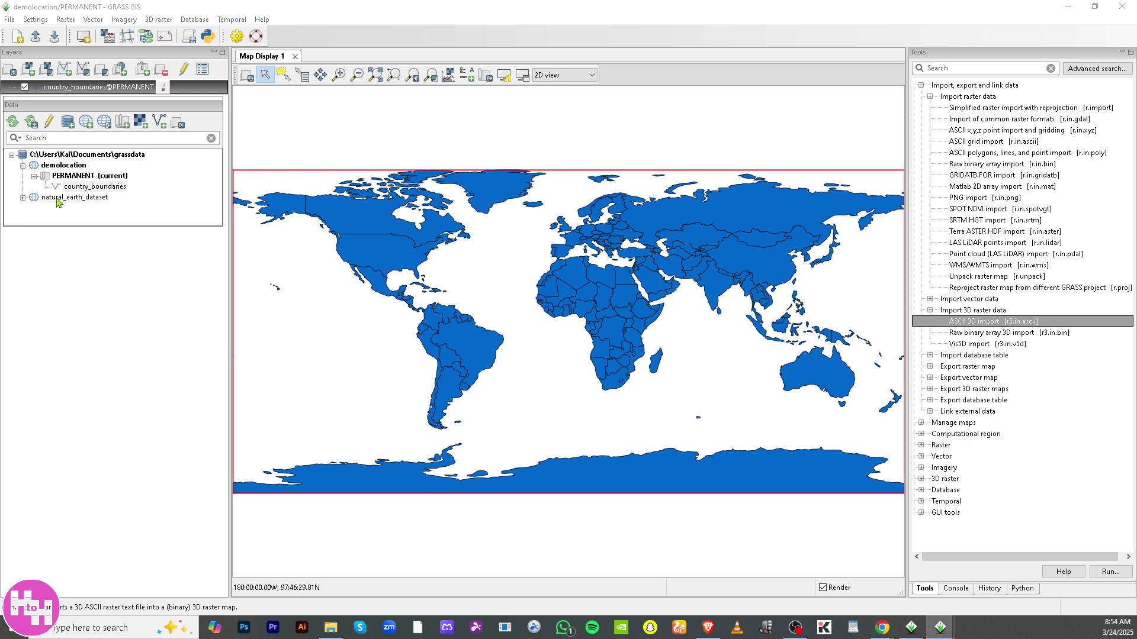
Step: Expand natural_earth_dataset > PERMANENT to list its maps
click(22, 197)
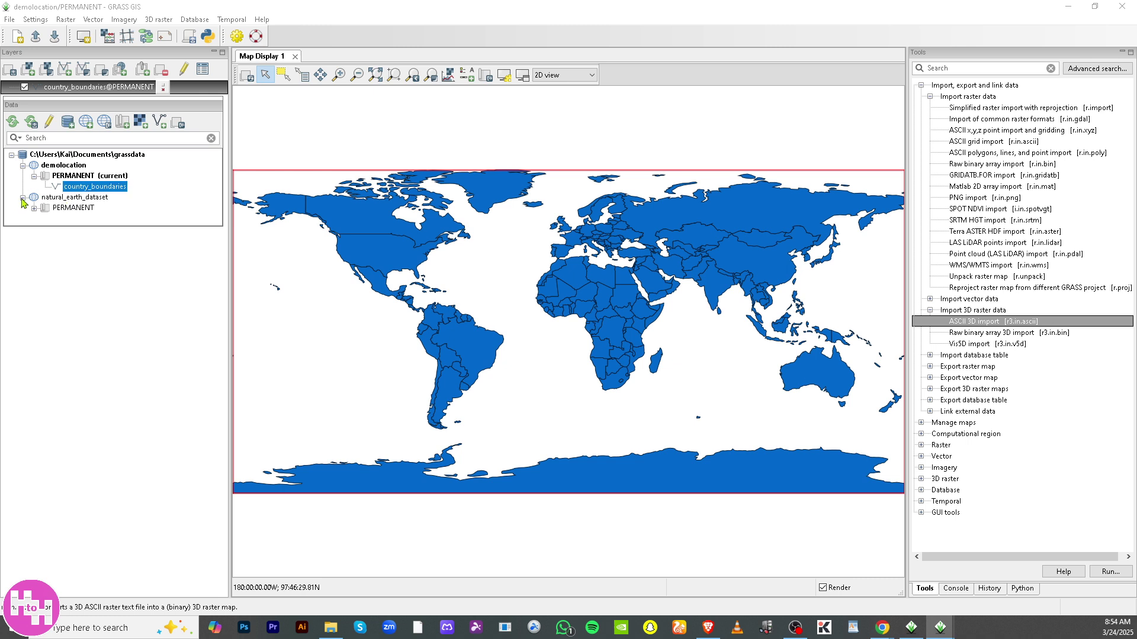
click(34, 208)
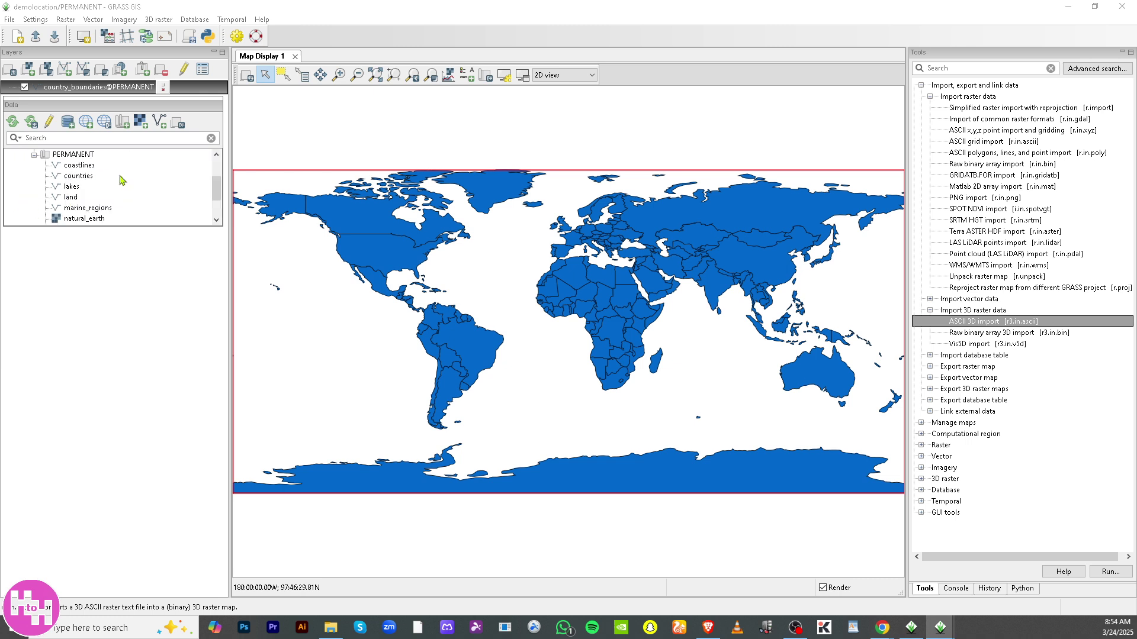
scroll(86, 213, down, 1)
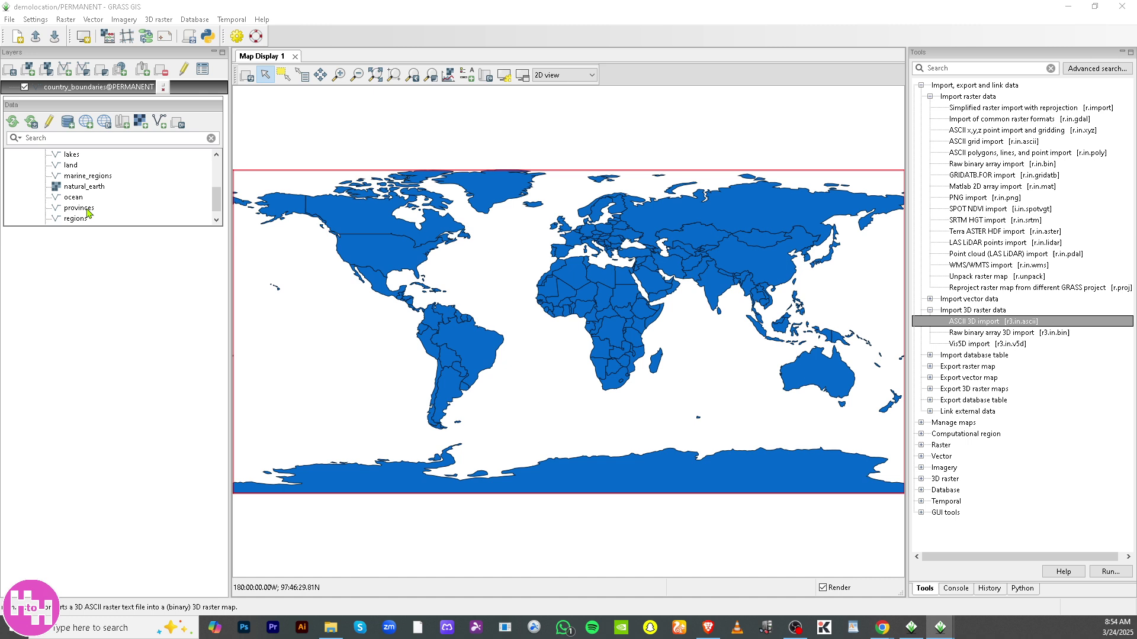
Step: Display the ocean map, switching to natural_earth_dataset, then add the coastlines map
double_click(77, 198)
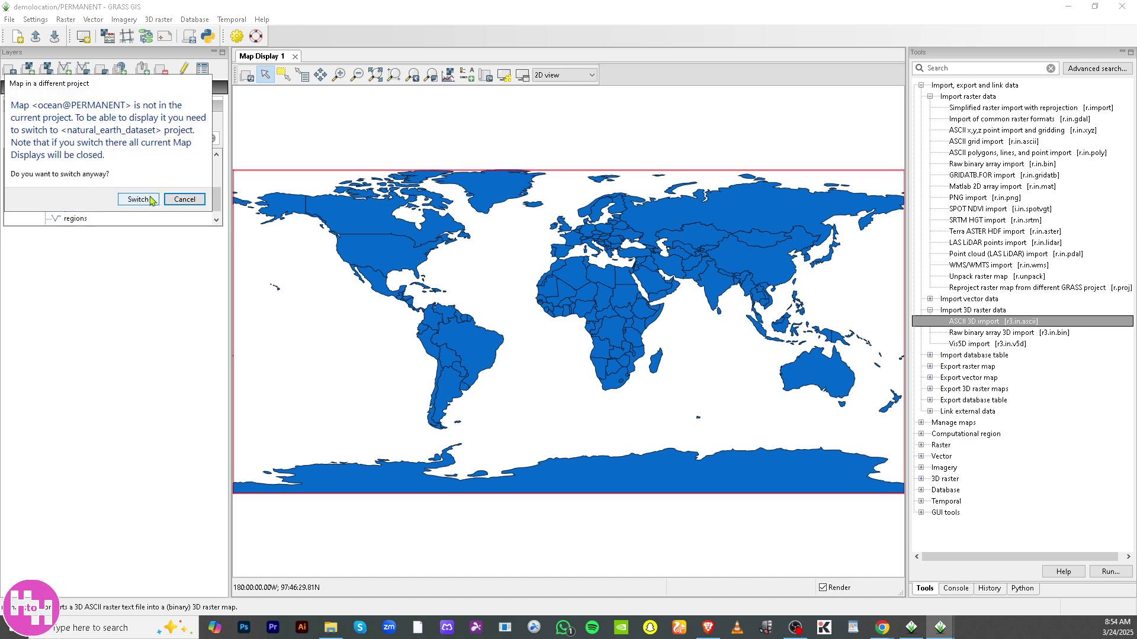
click(184, 198)
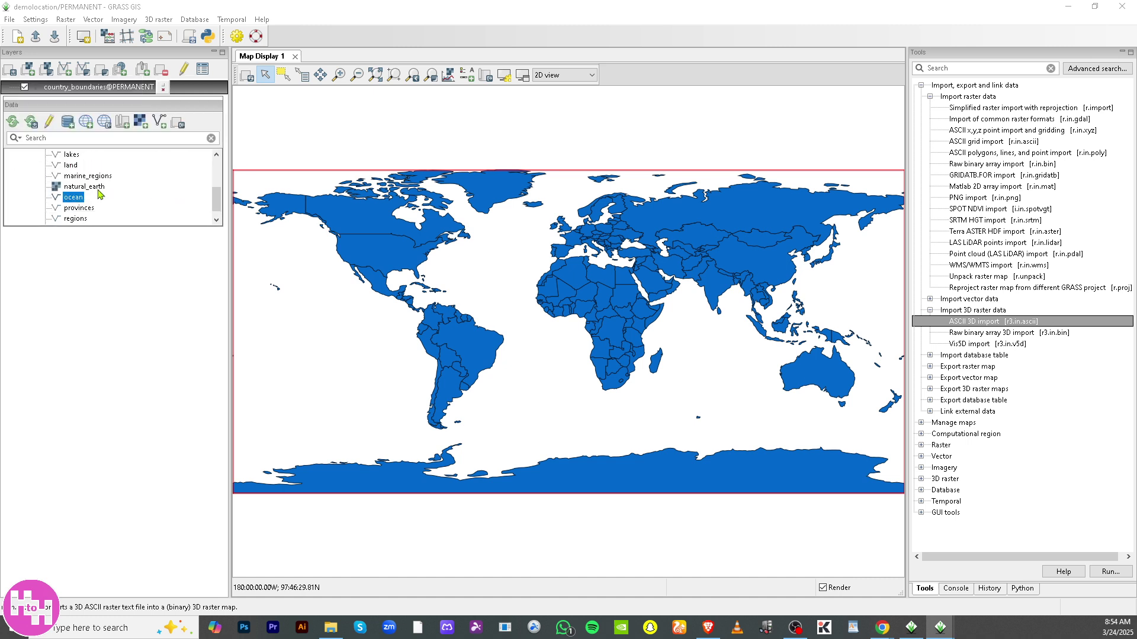
right_click(83, 199)
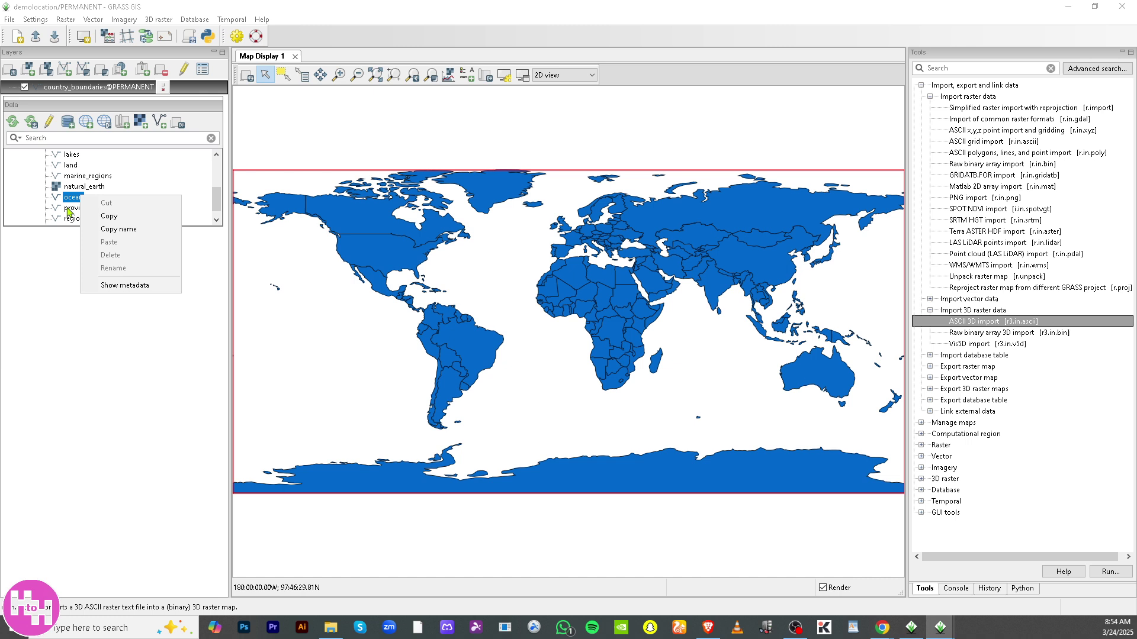
click(70, 212)
double_click(72, 200)
click(138, 199)
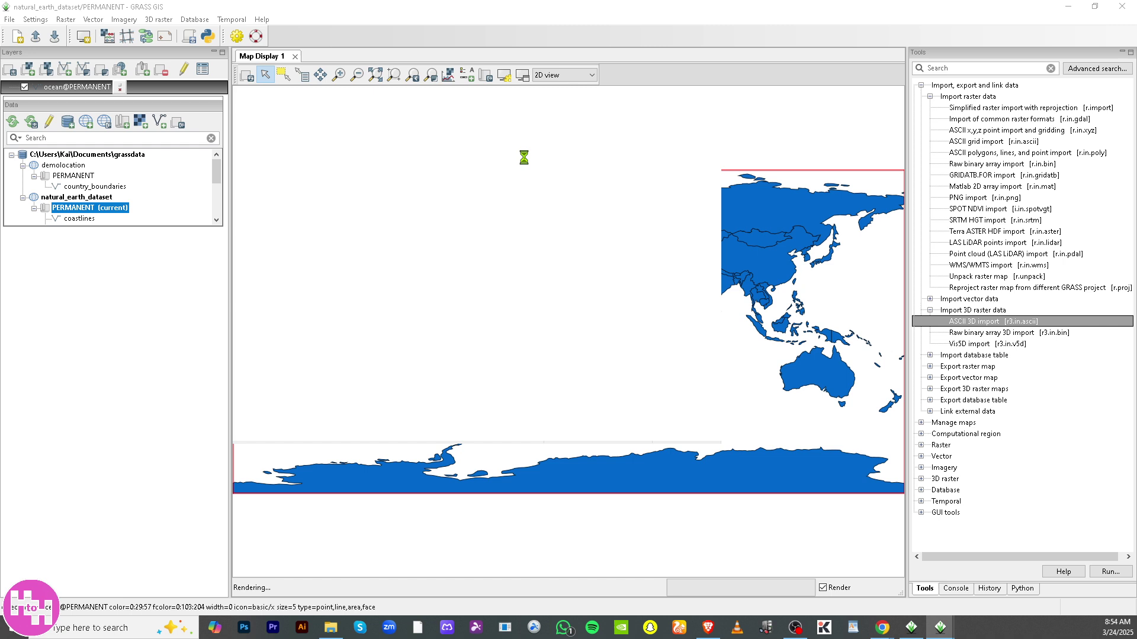
scroll(129, 197, down, 1)
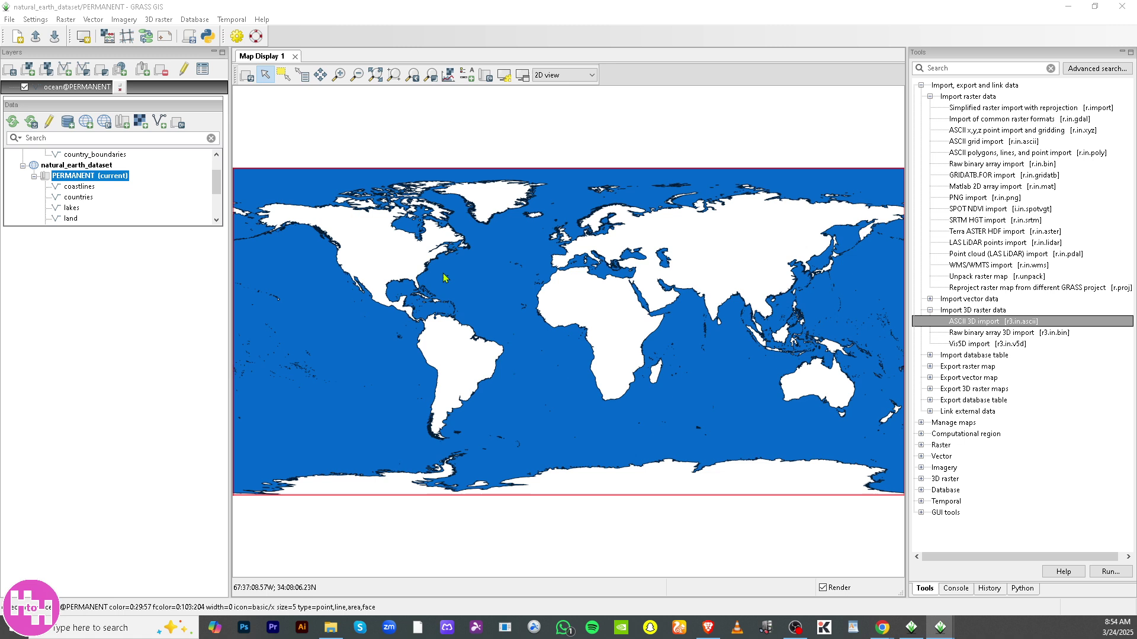
double_click(72, 189)
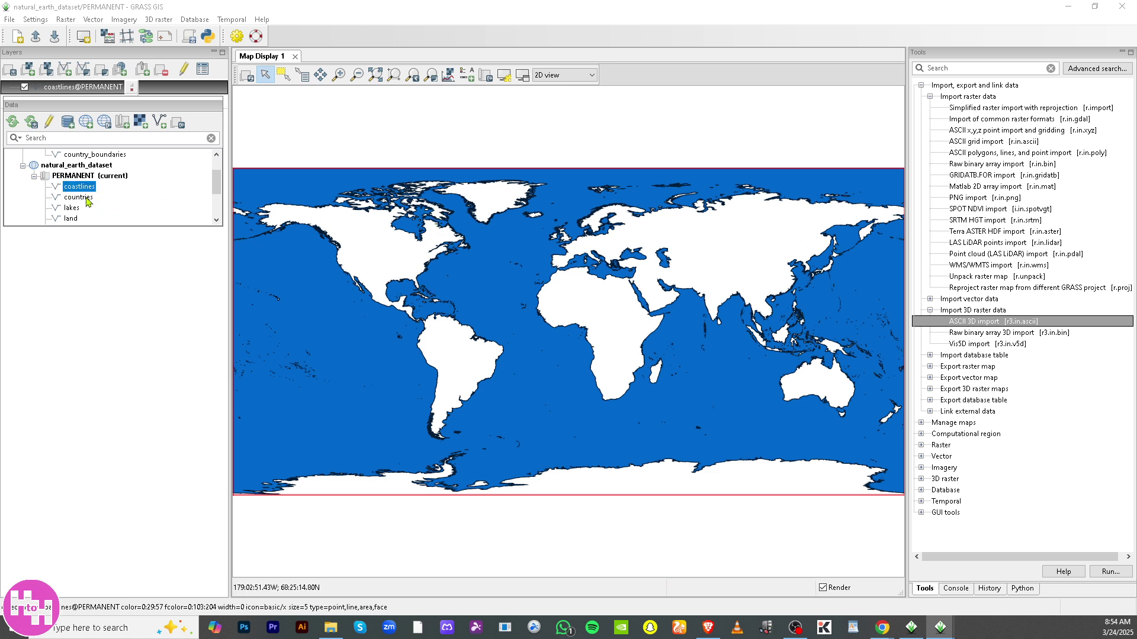
Step: Add the countries map and the natural_earth shaded-relief raster to Map Display 1
click(88, 199)
double_click(87, 200)
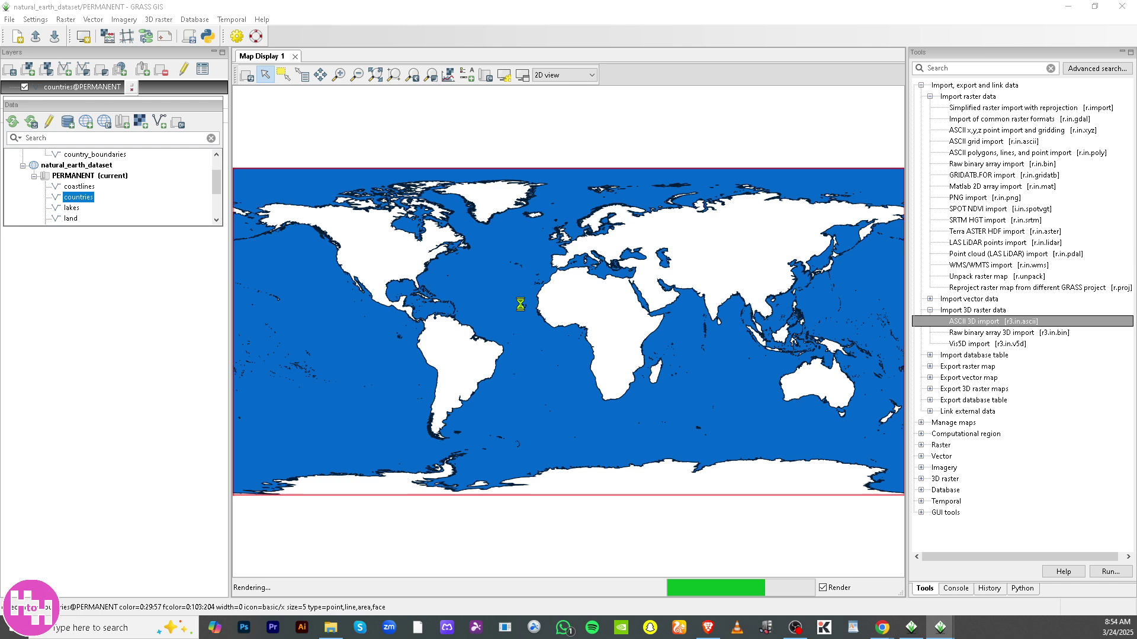
scroll(91, 220, up, 1)
scroll(96, 219, down, 2)
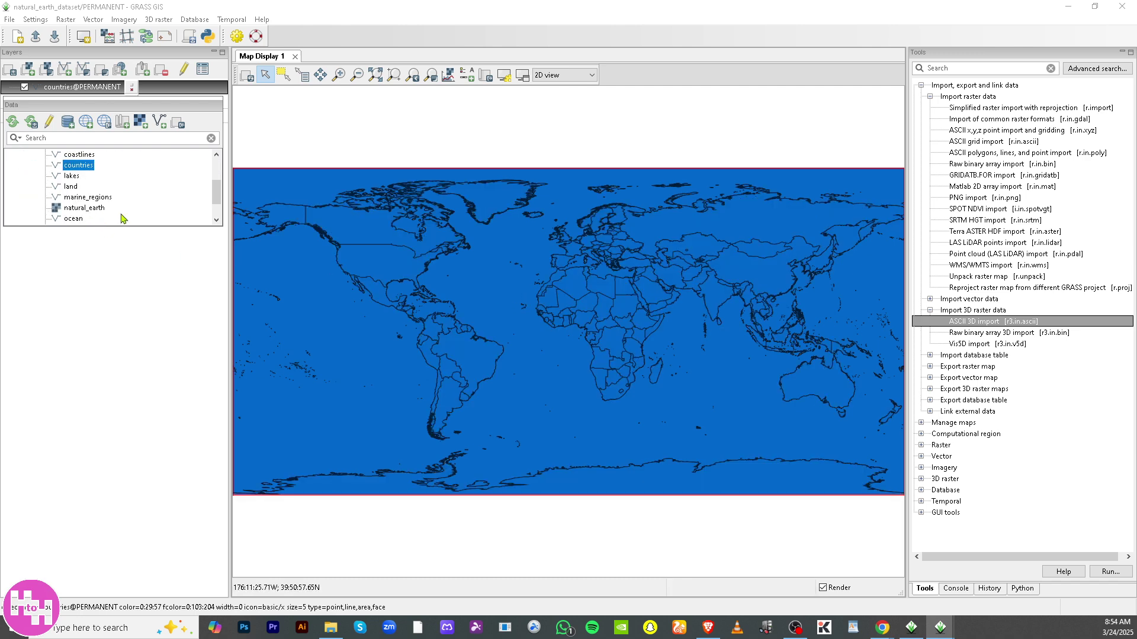
double_click(88, 208)
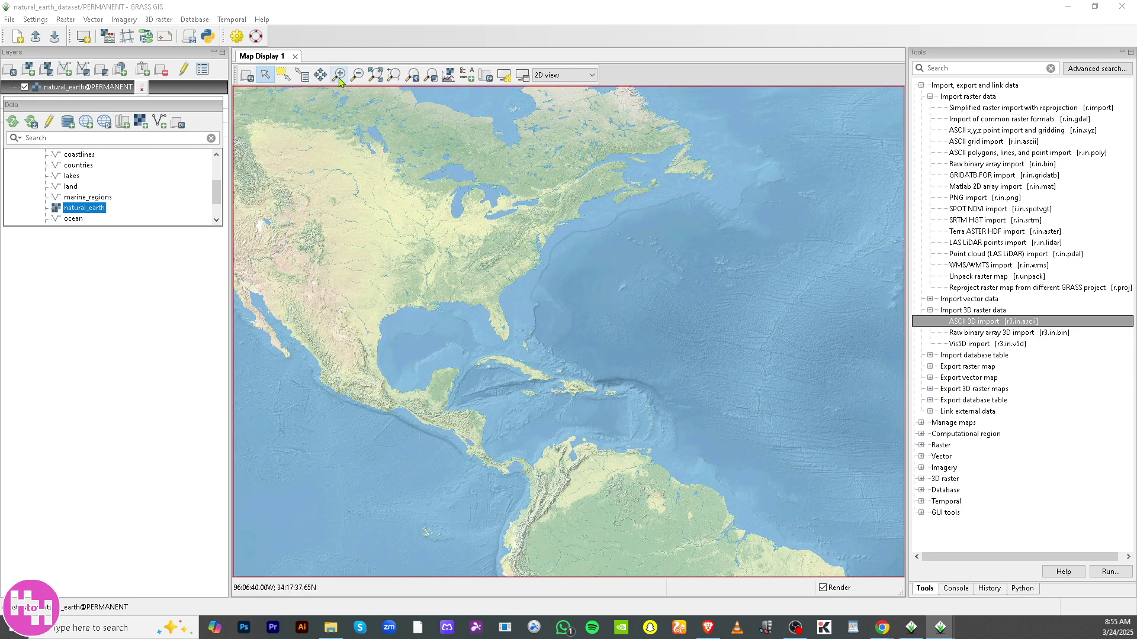
click(351, 198)
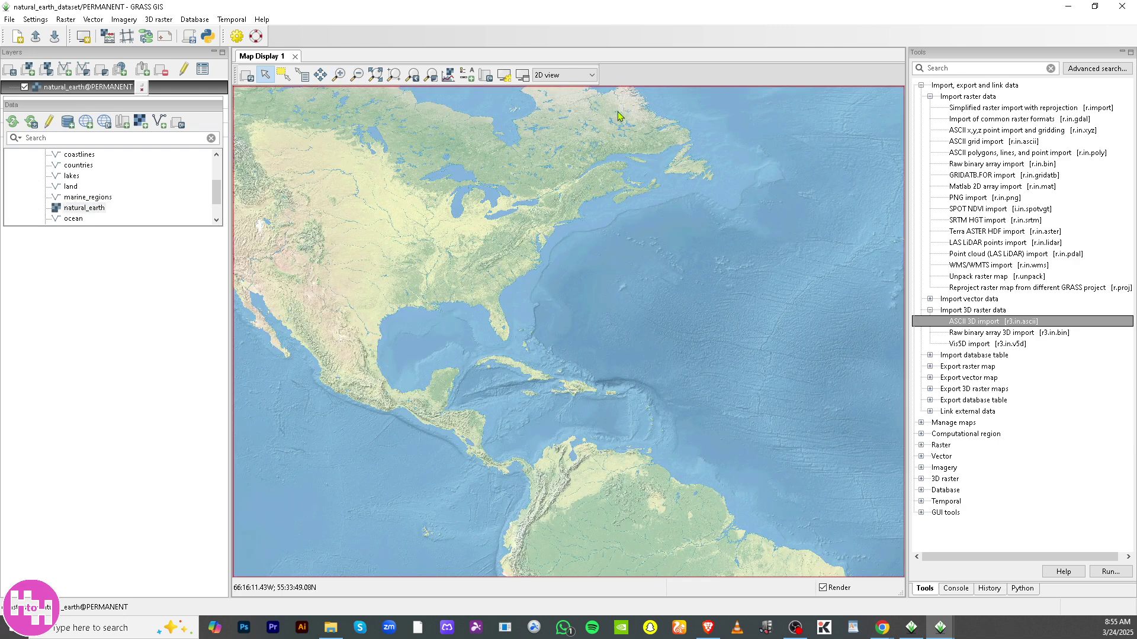
Step: Preview the natural_earth map in 3D view with adjusted perspective, then switch back to 2D view
click(592, 76)
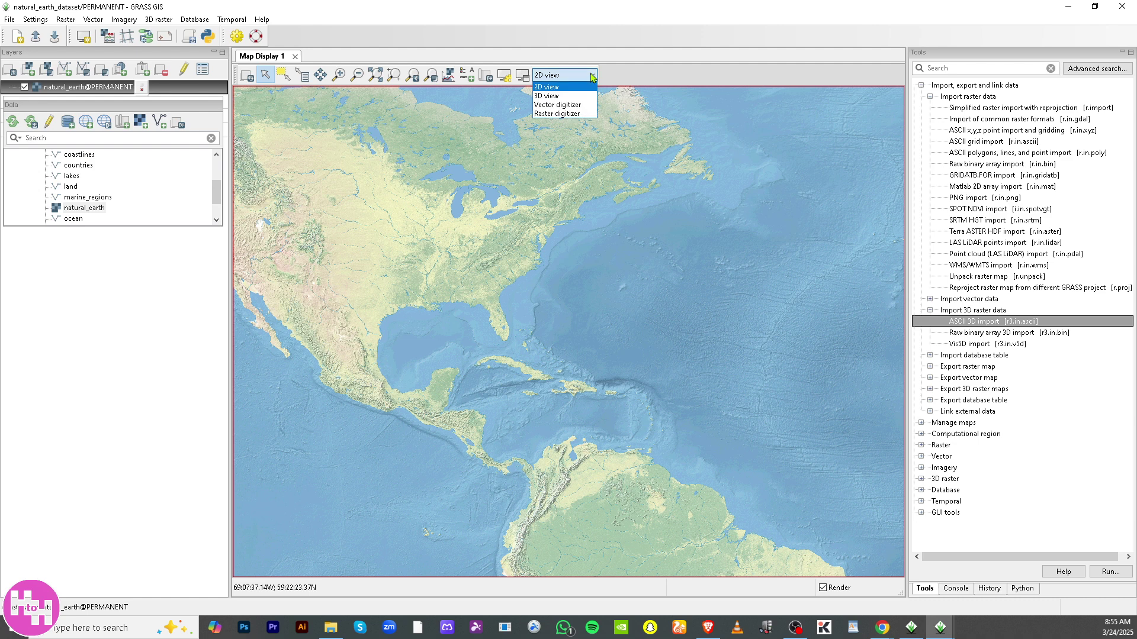
click(567, 96)
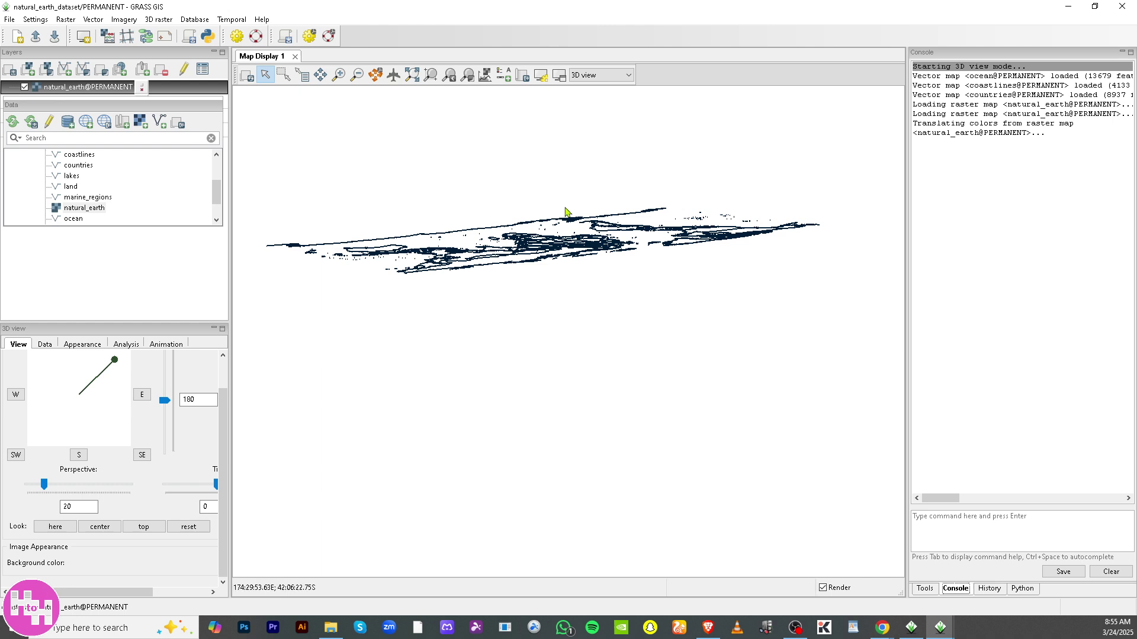
scroll(540, 220, up, 2)
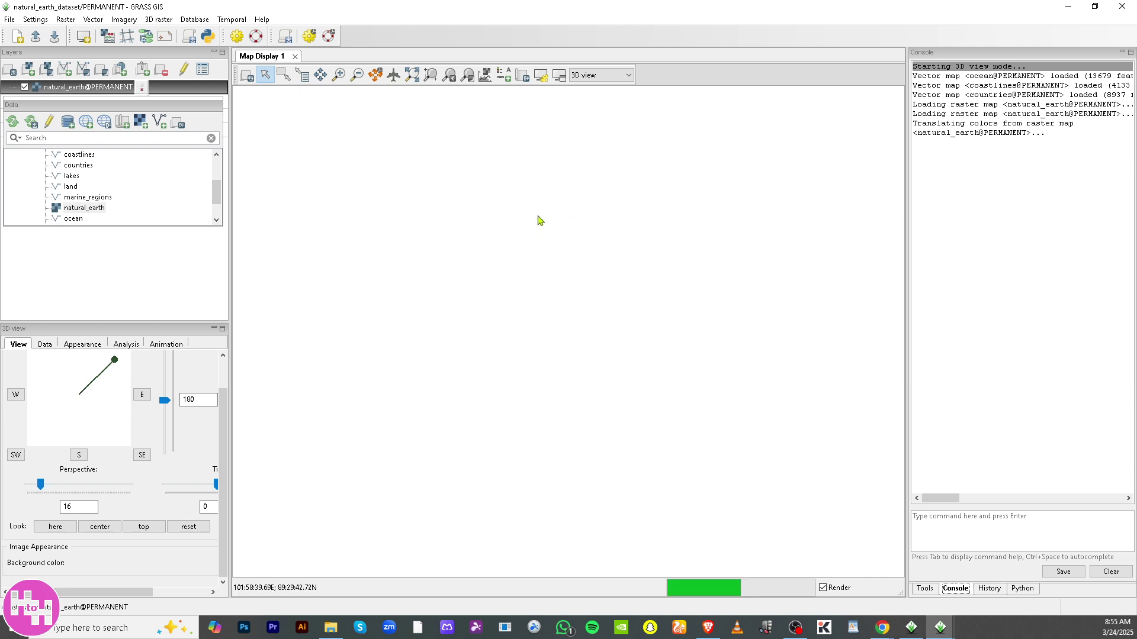
click(607, 76)
click(598, 89)
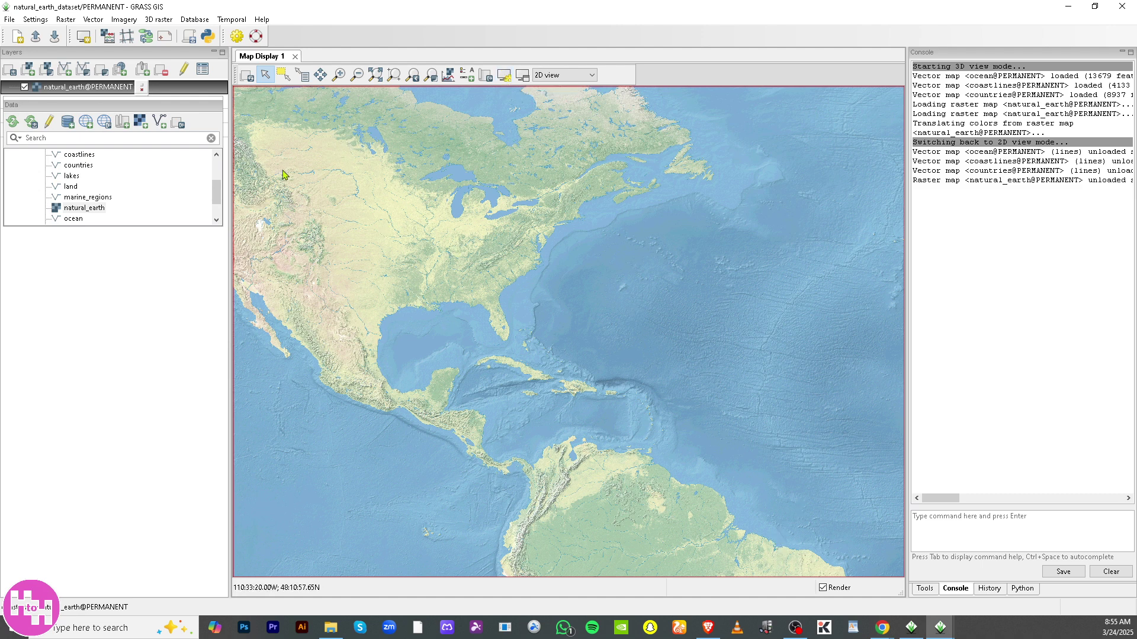
Step: Query the natural_earth raster at a central US point, returning value 24476 and colour 230:230:189
right_click(306, 184)
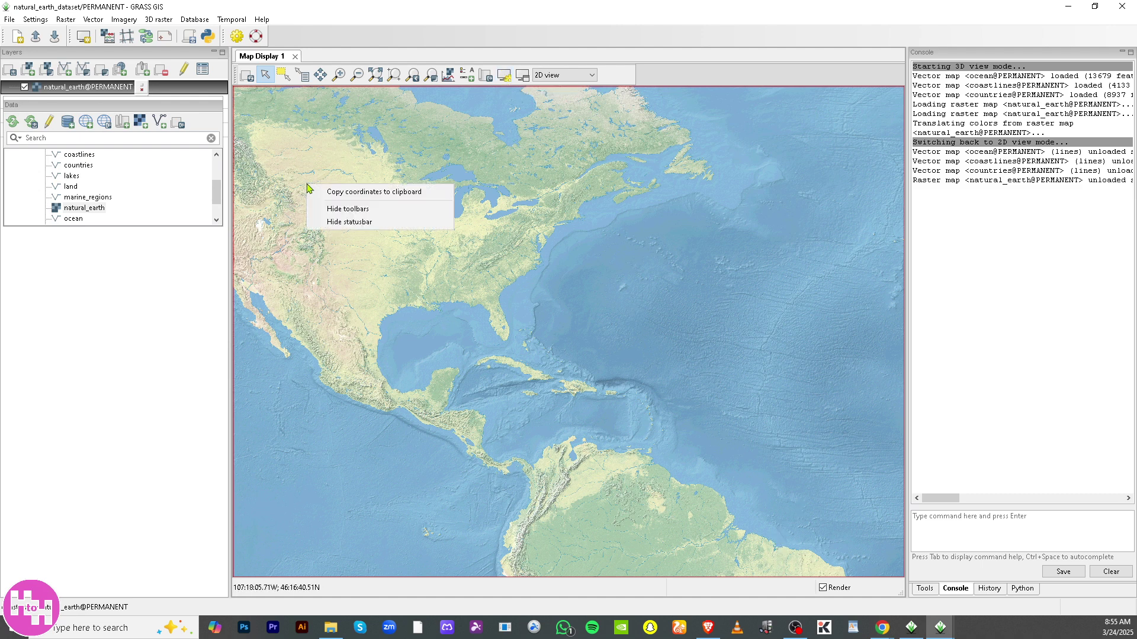
click(331, 143)
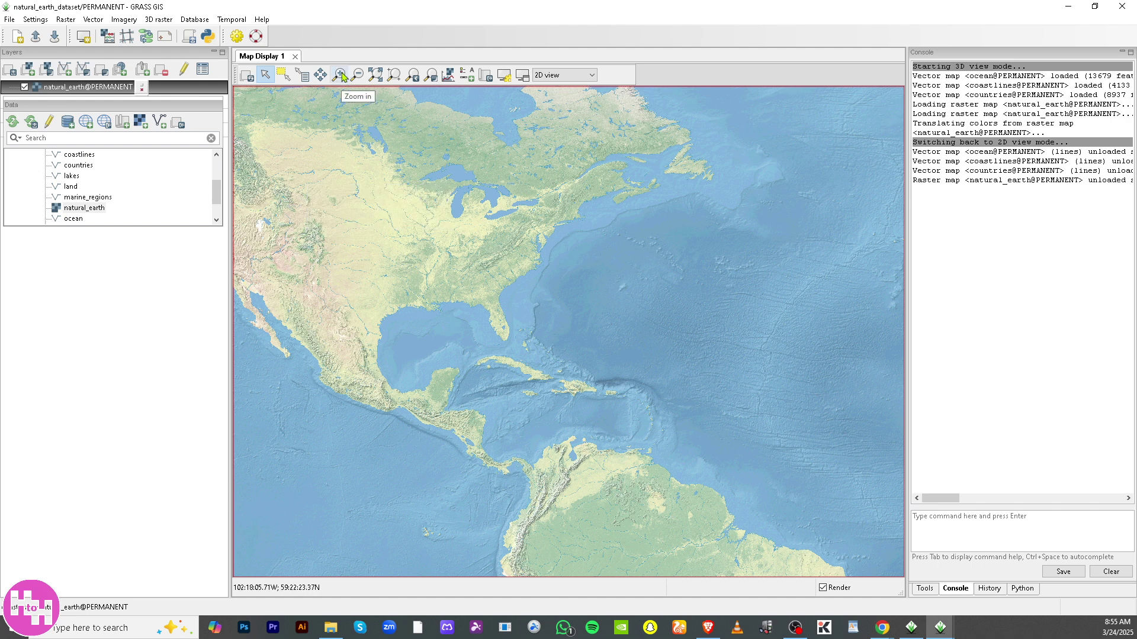
click(303, 77)
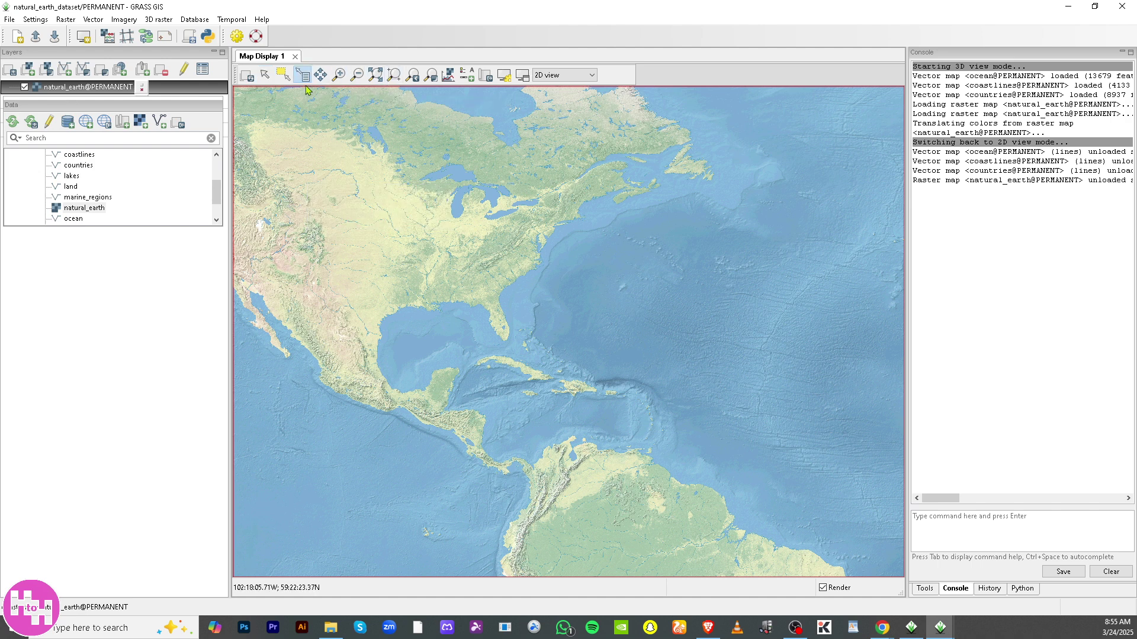
click(385, 231)
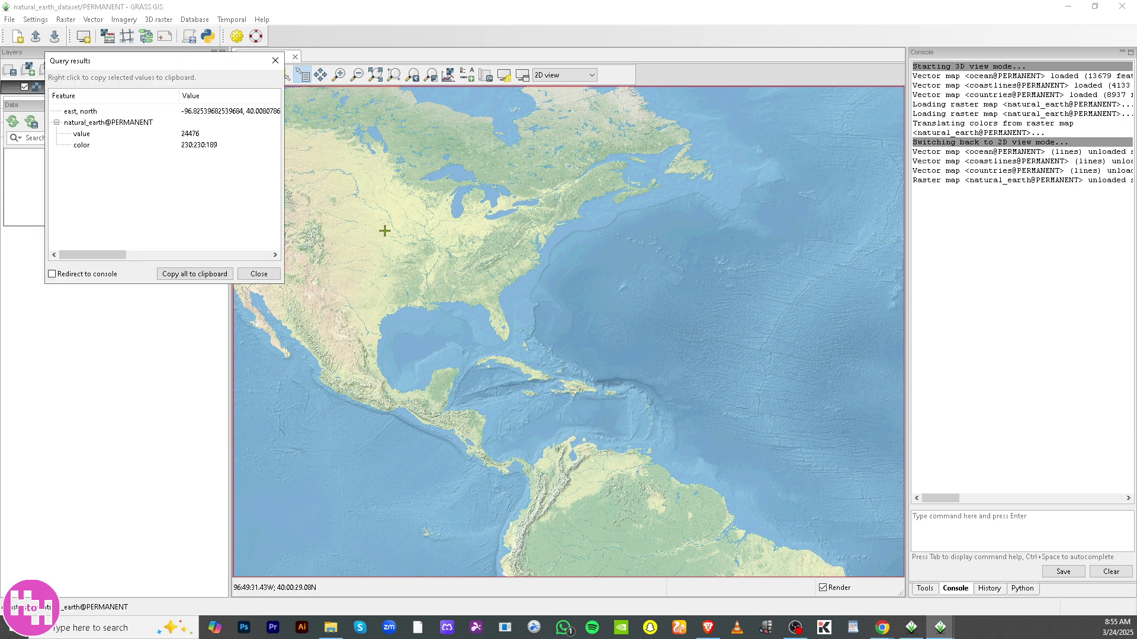
click(257, 274)
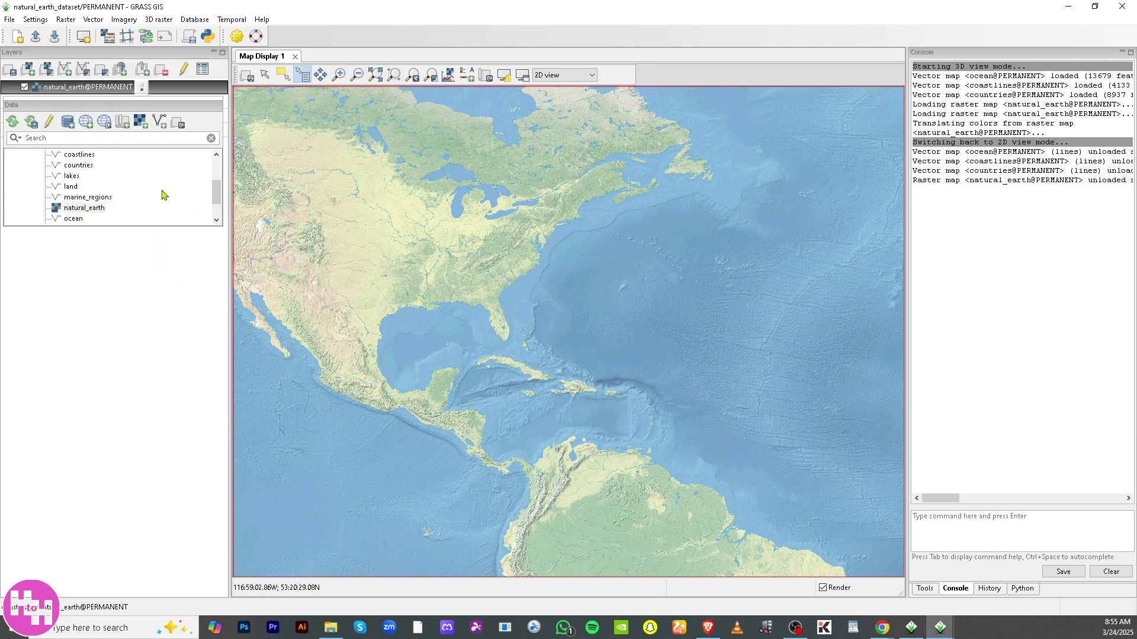
drag(217, 200, 218, 178)
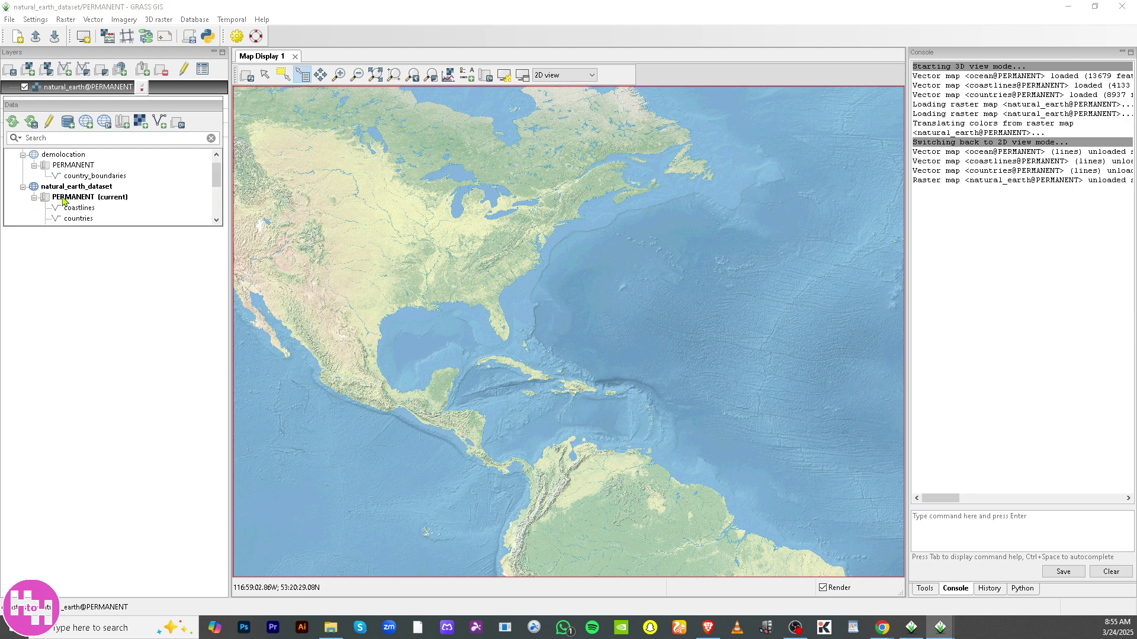
Step: Add the countries map from the Data catalog so blue polygons cover the relief
double_click(43, 187)
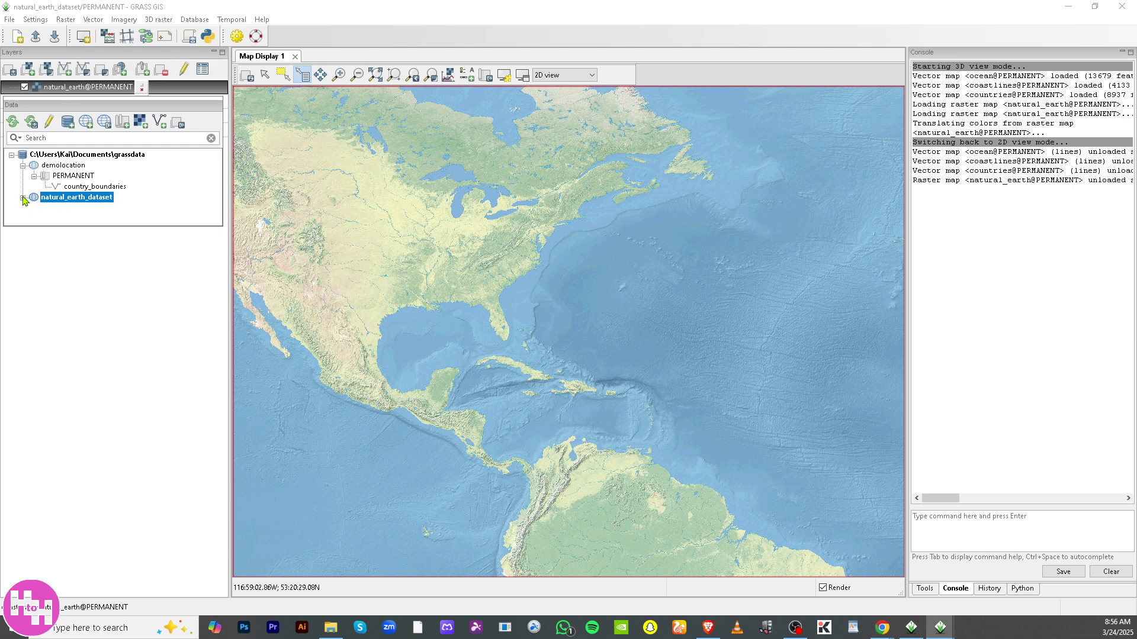
click(23, 197)
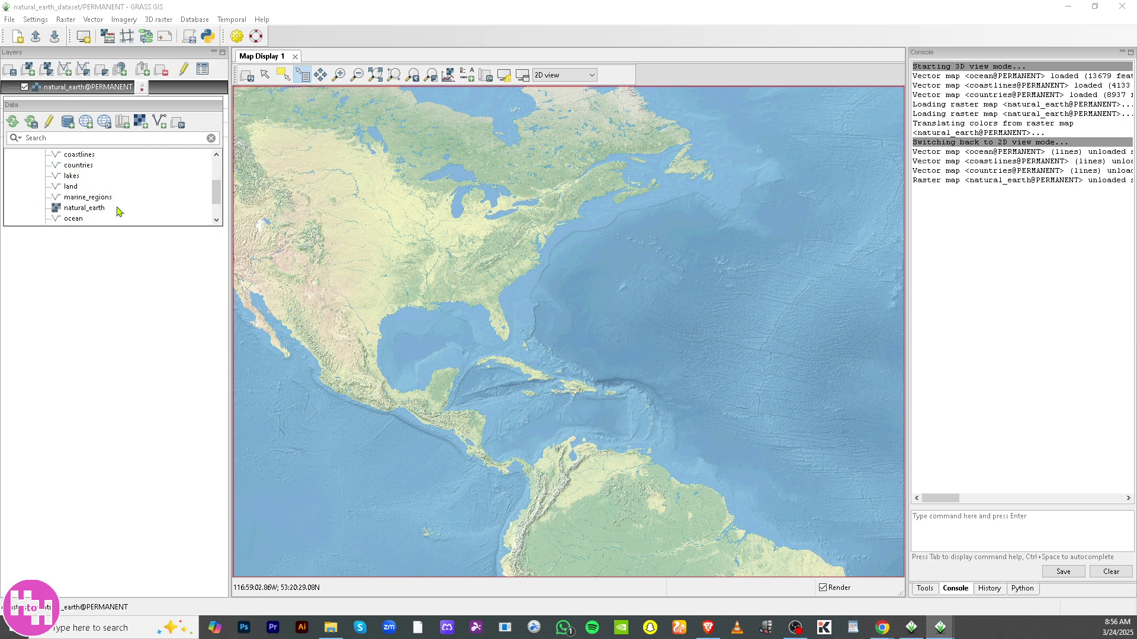
double_click(81, 168)
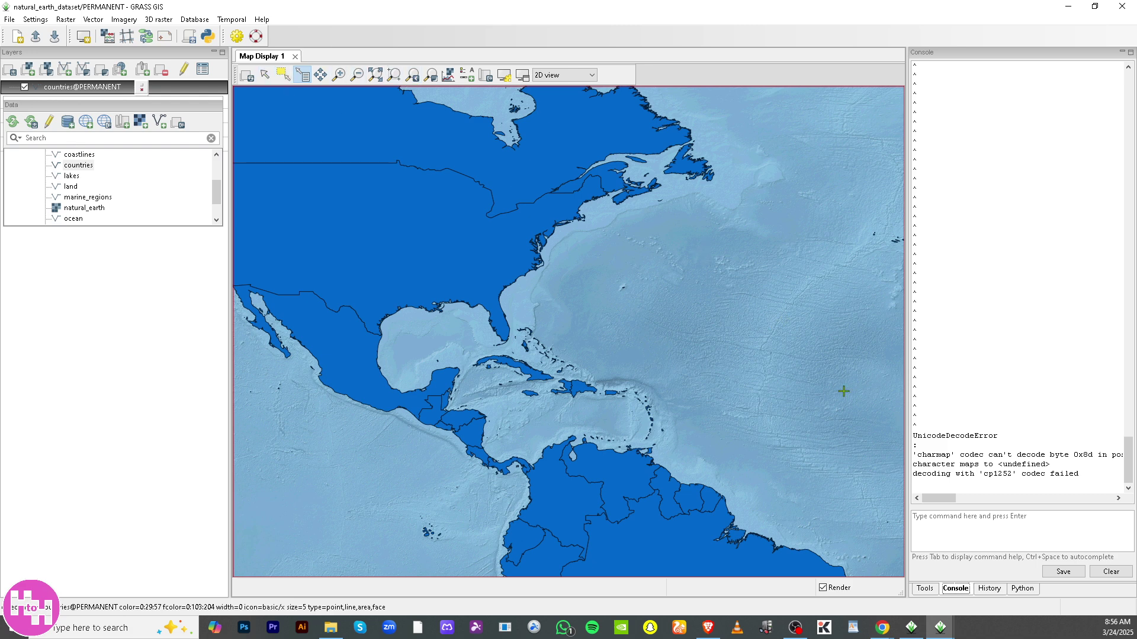
click(1062, 571)
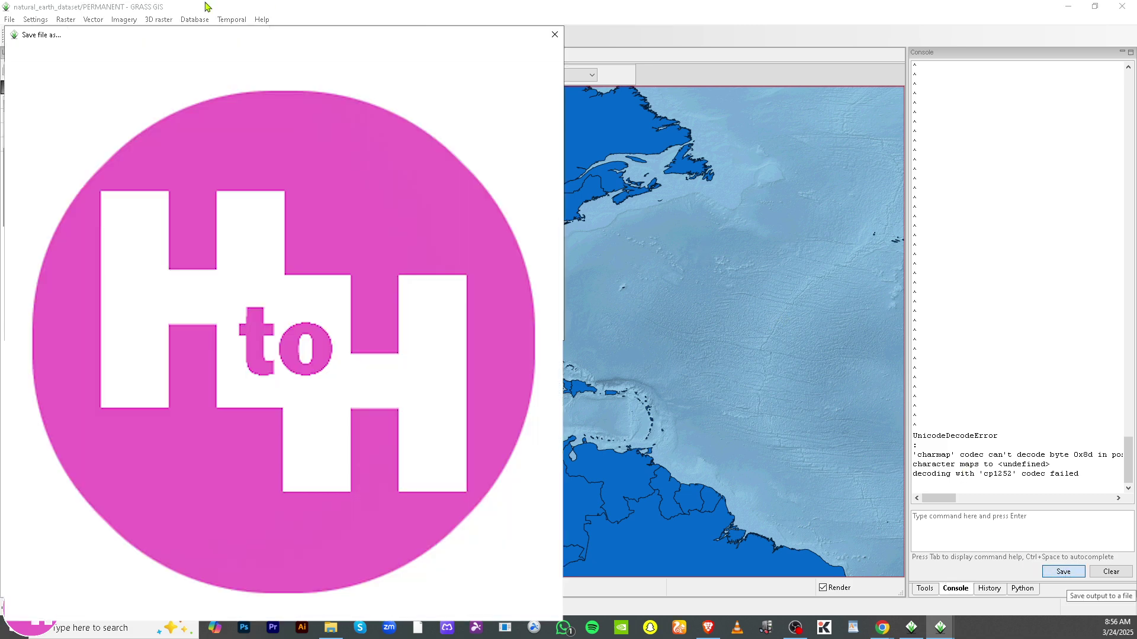
click(554, 36)
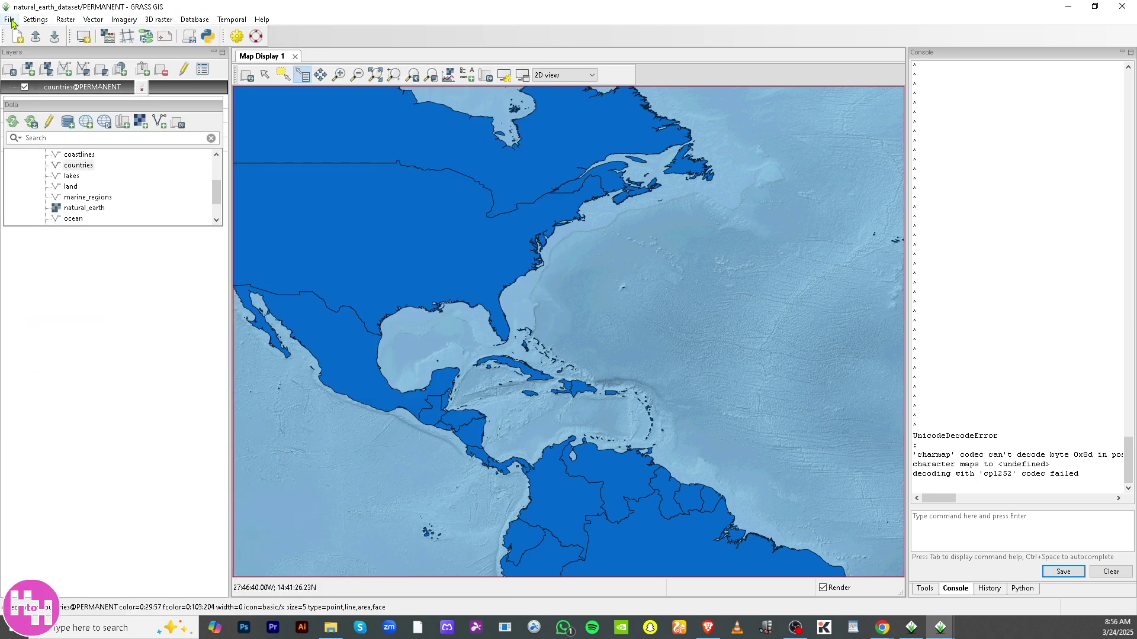
click(10, 20)
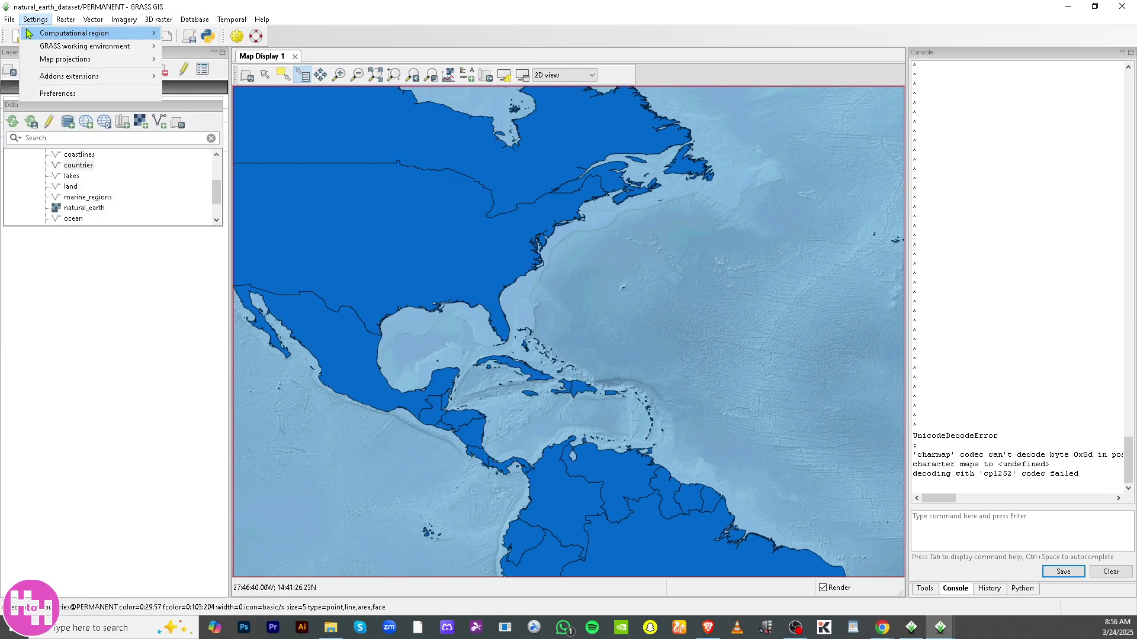
mouse_move(14, 34)
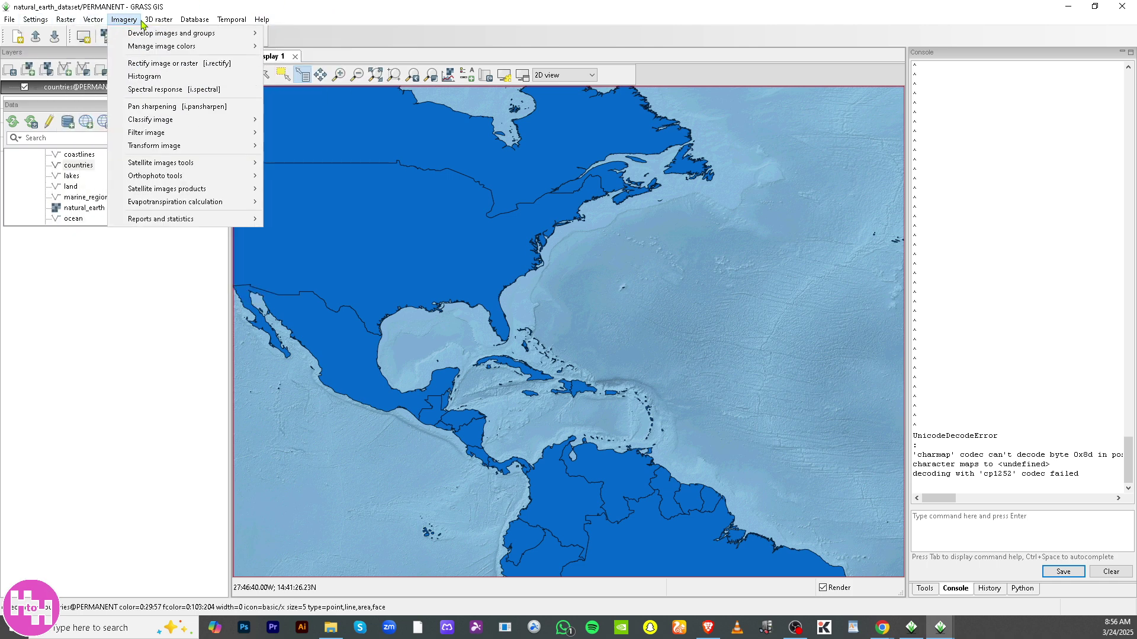
mouse_move(159, 23)
mouse_move(231, 23)
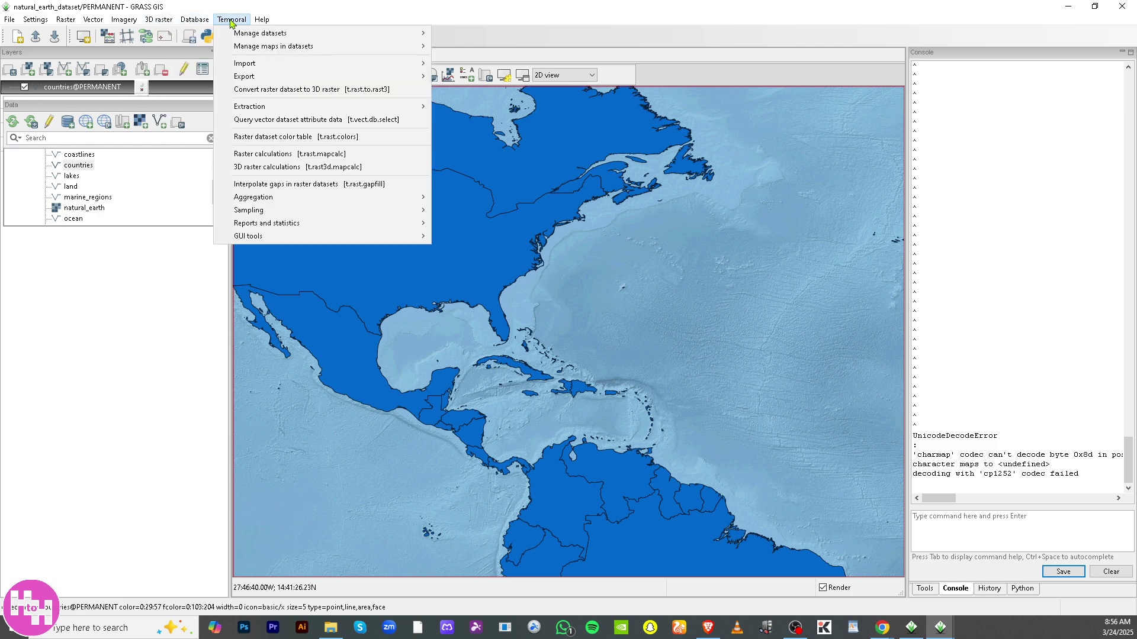
click(521, 13)
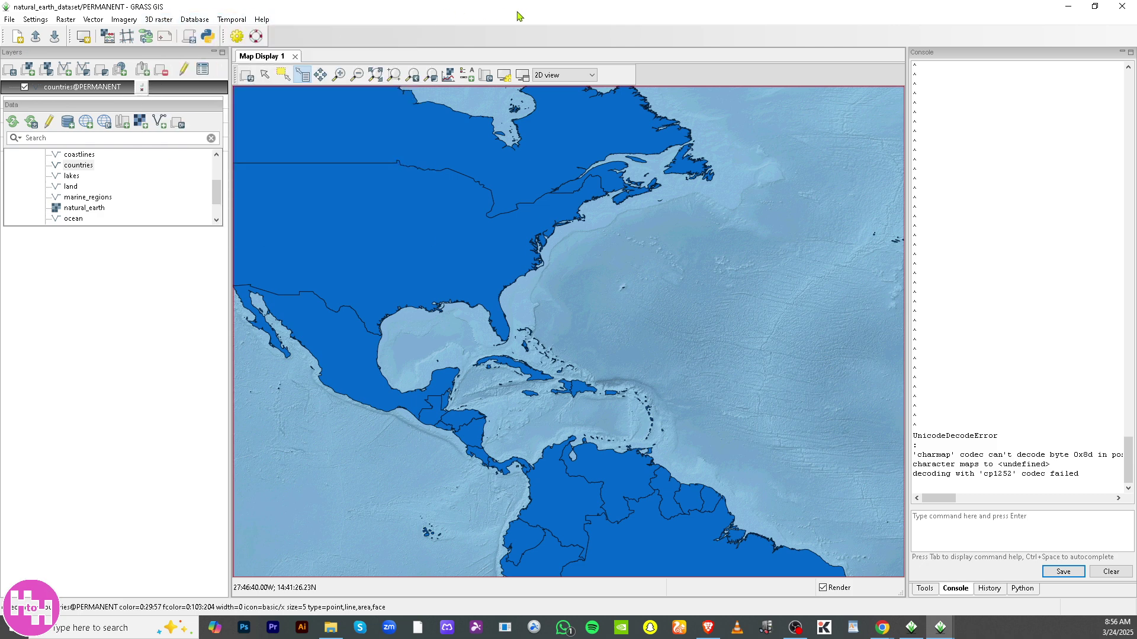
scroll(216, 190, down, 1)
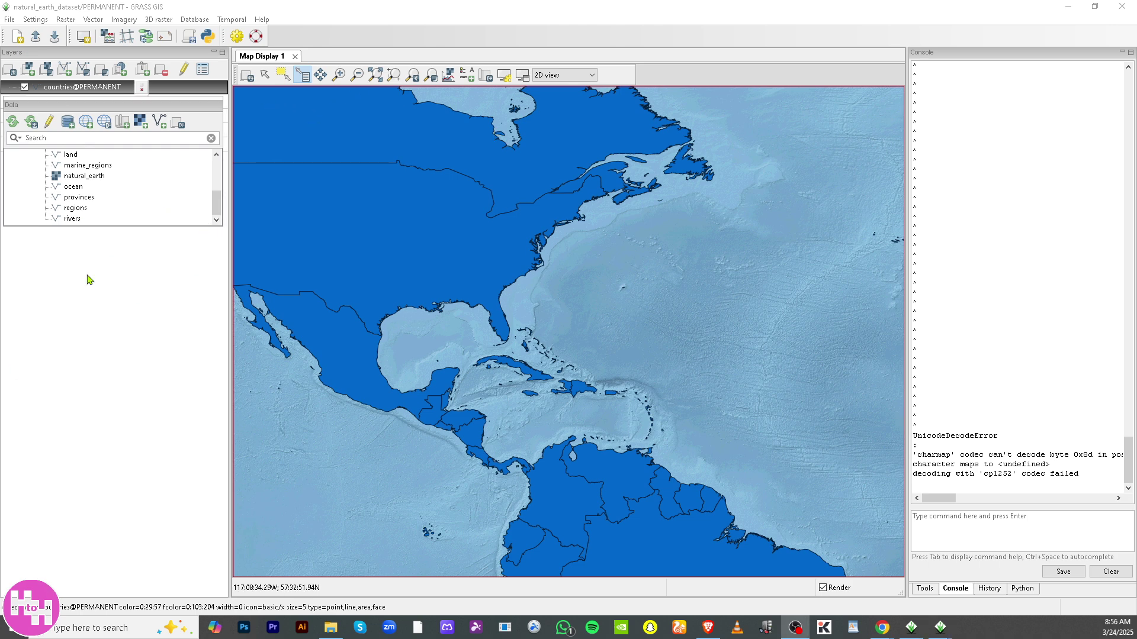
Step: Add the natural_earth and ocean maps to the display and show the History panel
click(100, 177)
double_click(101, 177)
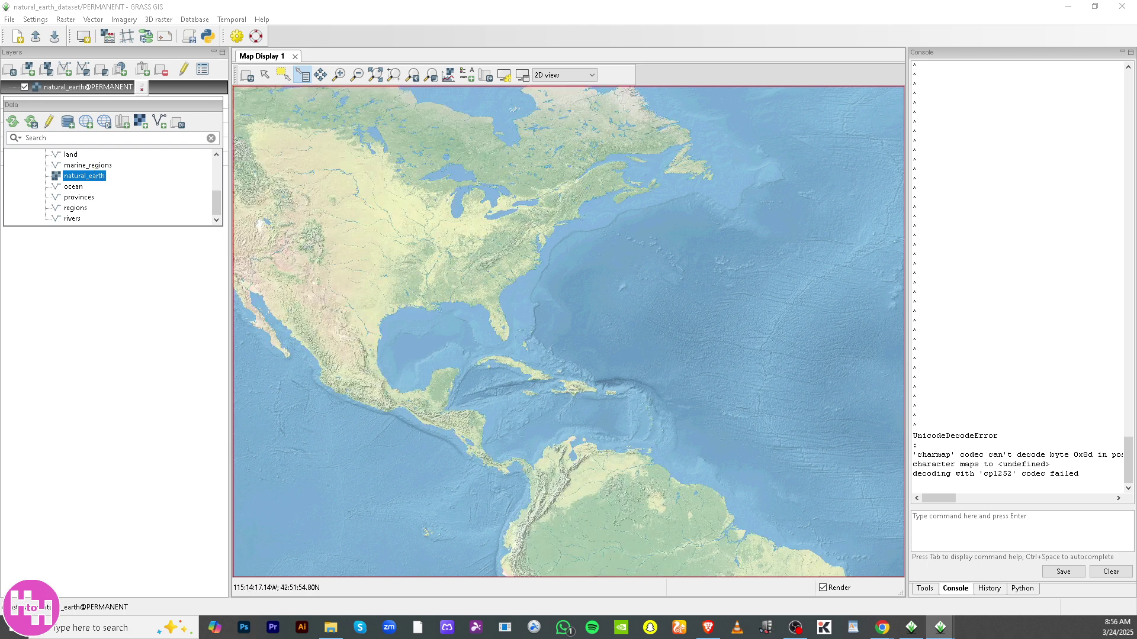
double_click(73, 187)
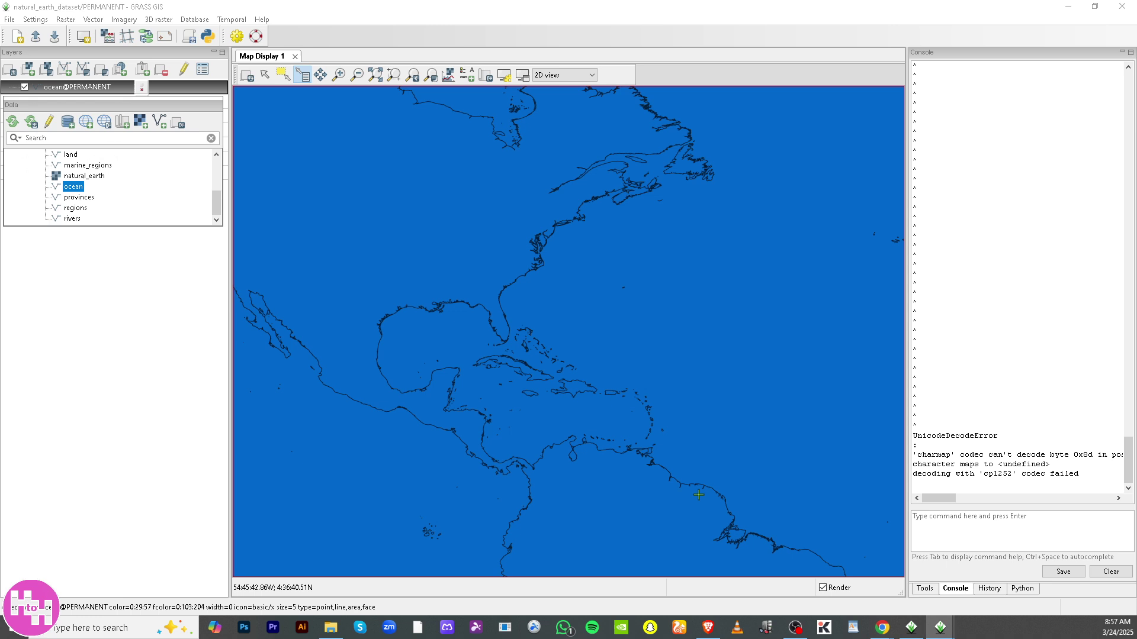
click(925, 589)
click(954, 590)
click(989, 589)
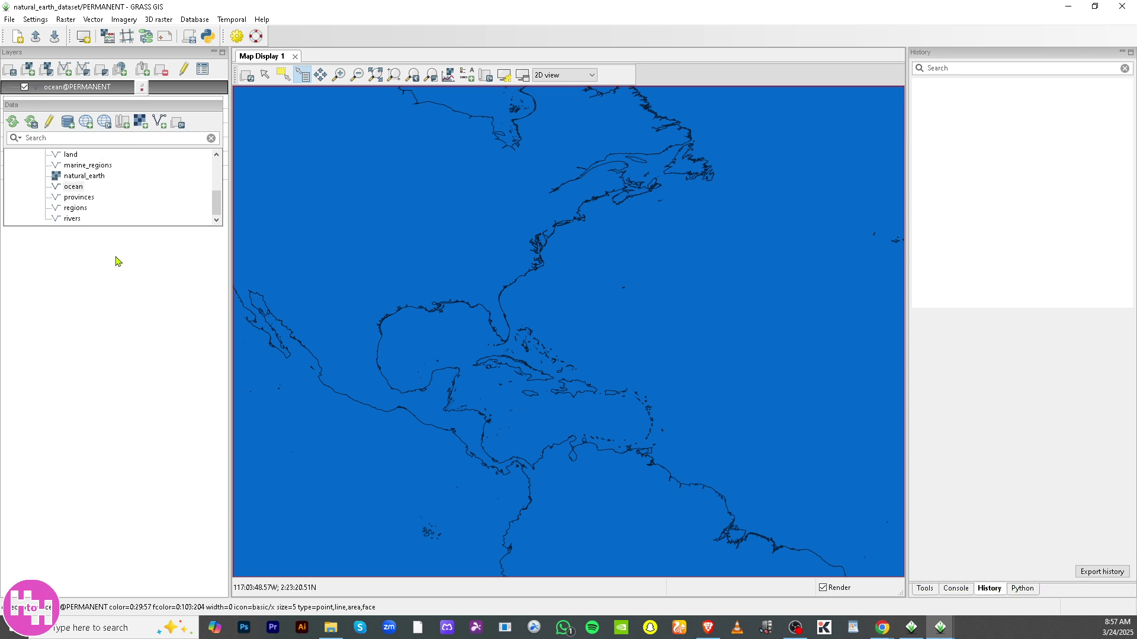
Step: Redisplay the ocean layer in blue over the natural_earth shaded relief
right_click(420, 203)
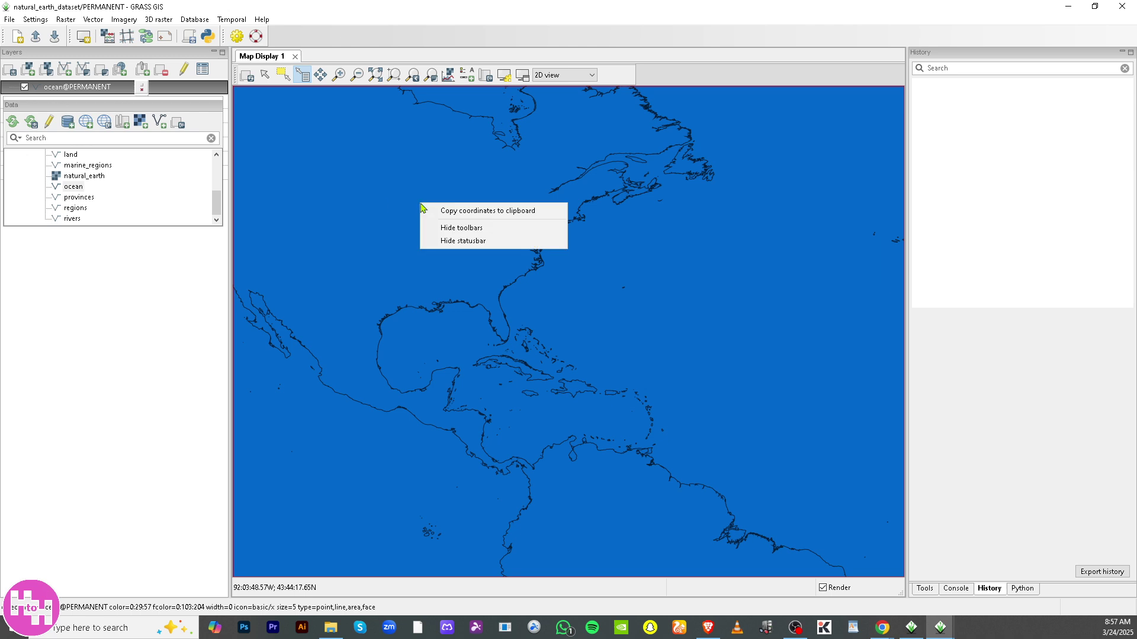
right_click(78, 175)
right_click(67, 188)
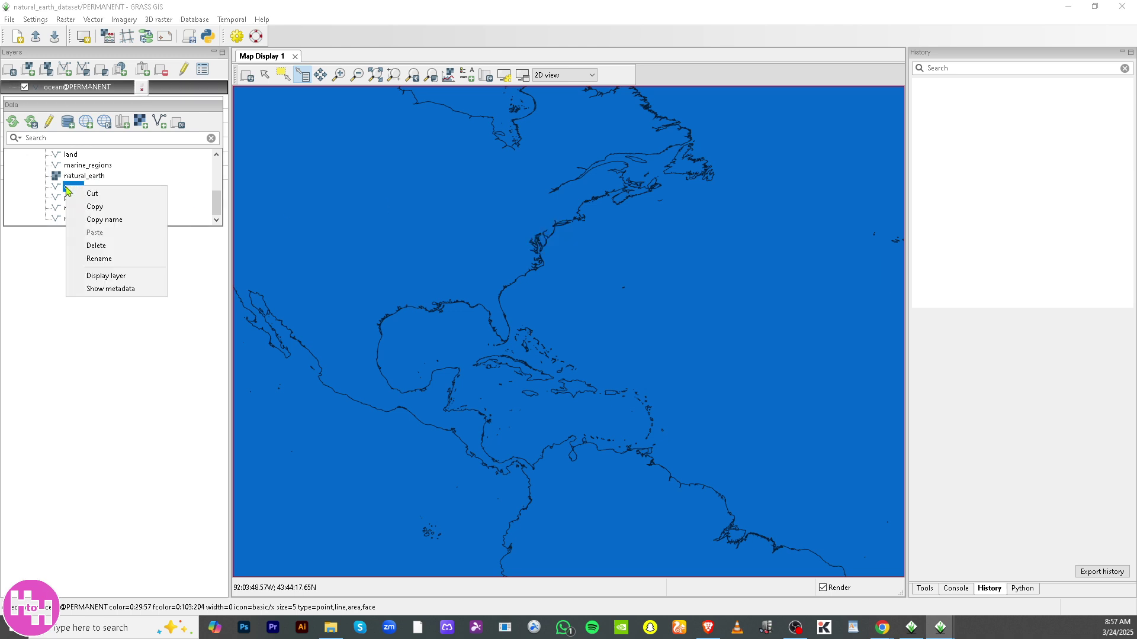
click(126, 278)
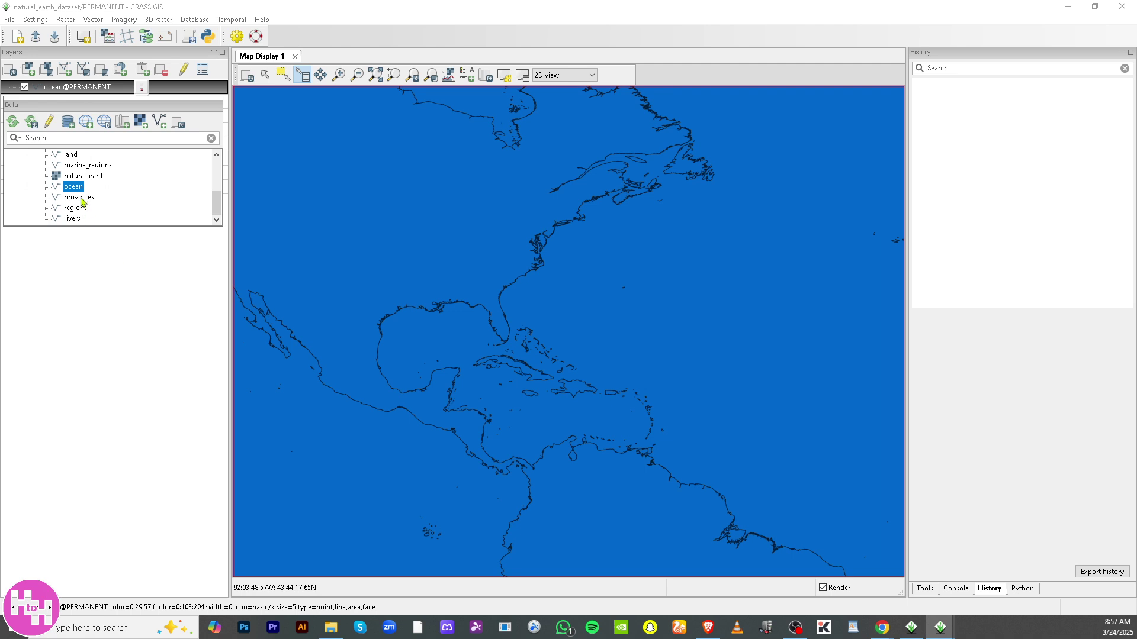
scroll(264, 123, down, 2)
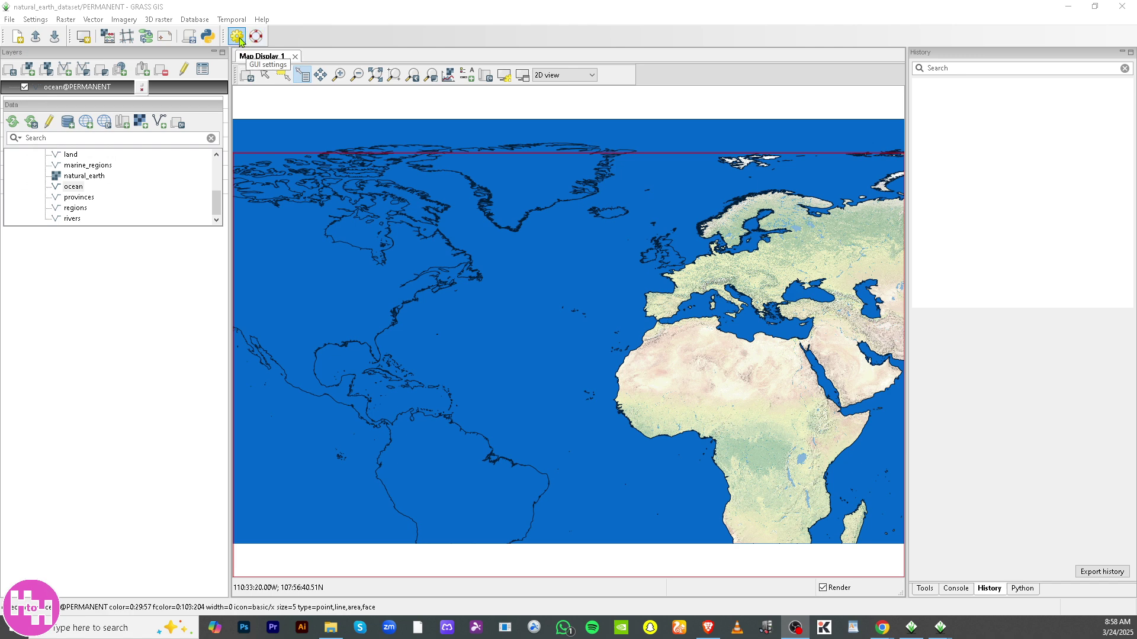
Step: Open GUI Settings and step through Appearance, Map Display and Tools to the Layers tab
click(237, 37)
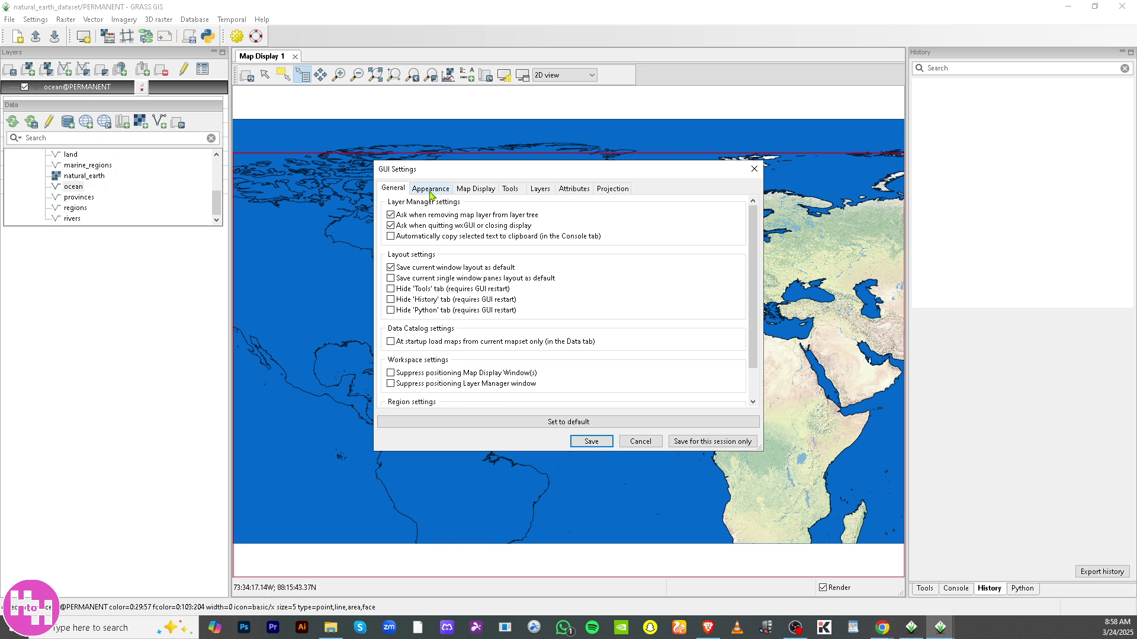
click(433, 189)
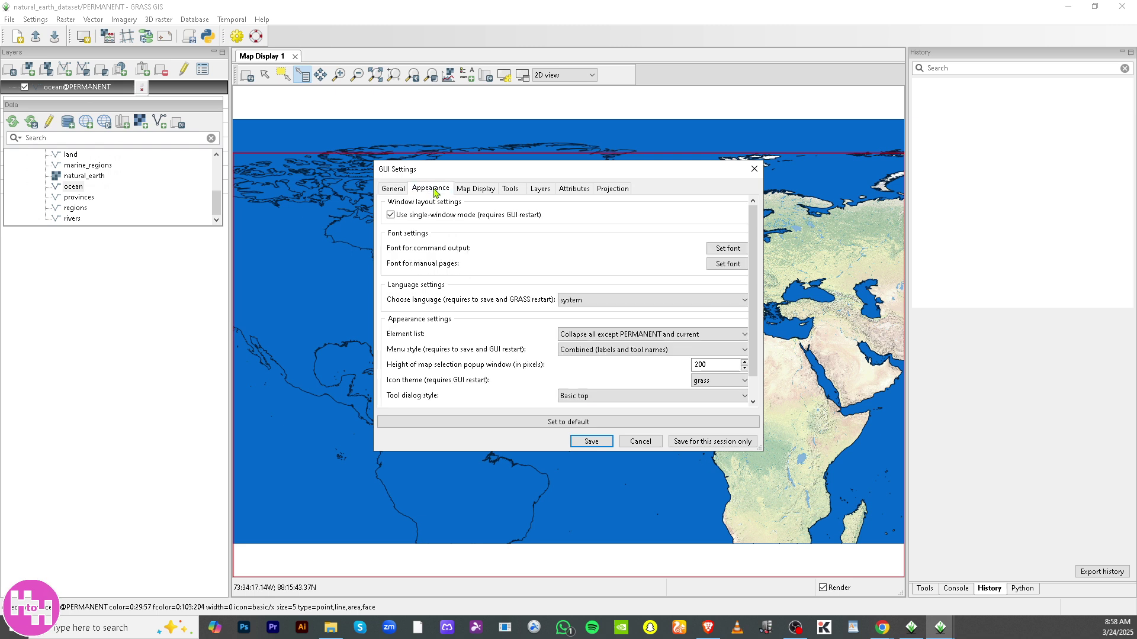
click(489, 190)
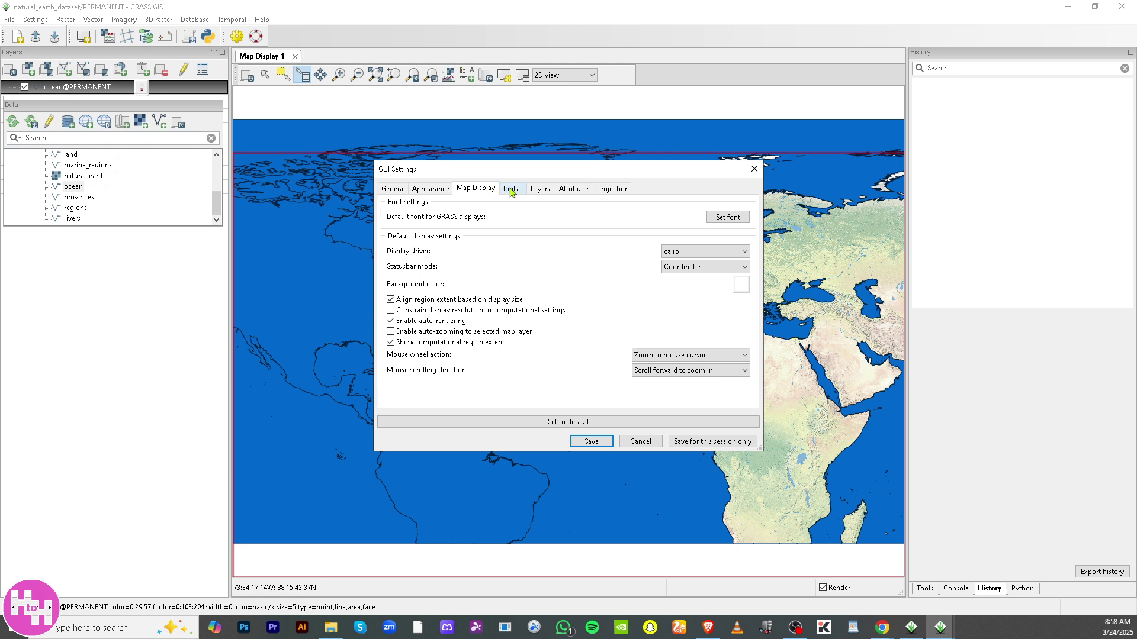
click(511, 189)
click(552, 191)
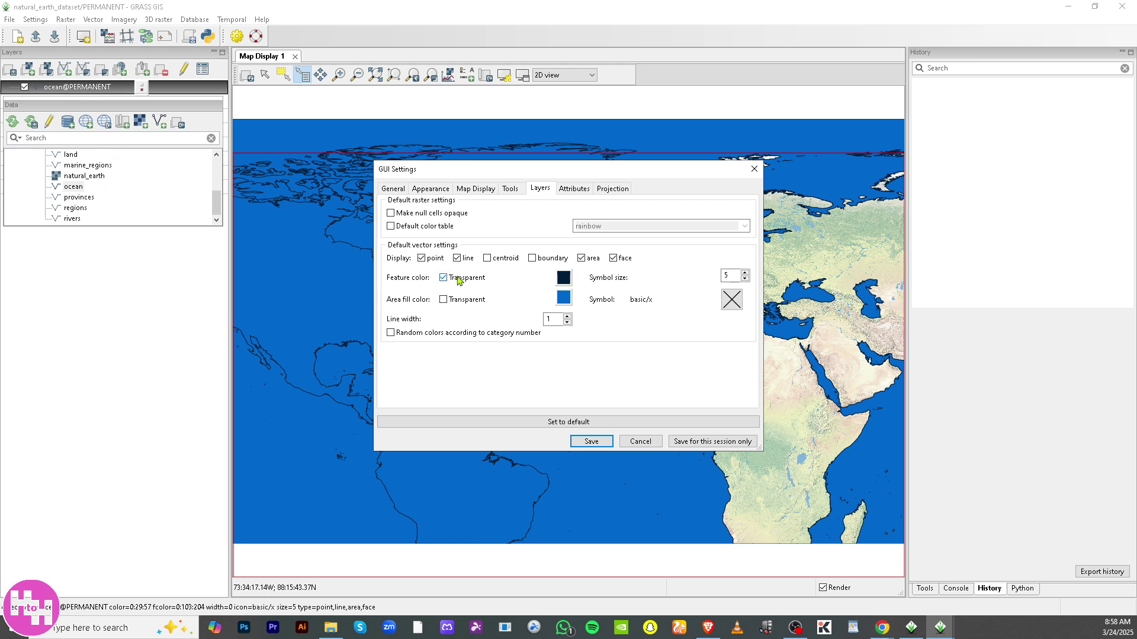
Step: Set the default vector feature colour to opaque yellow and the area fill colour to red
click(443, 278)
click(562, 278)
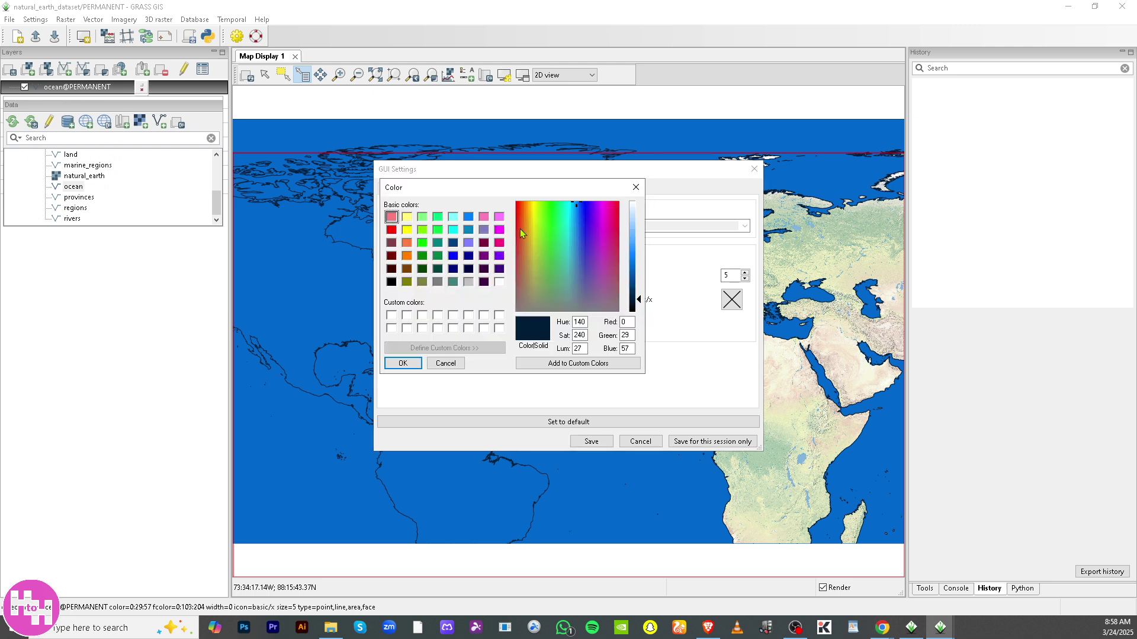
click(532, 206)
click(407, 229)
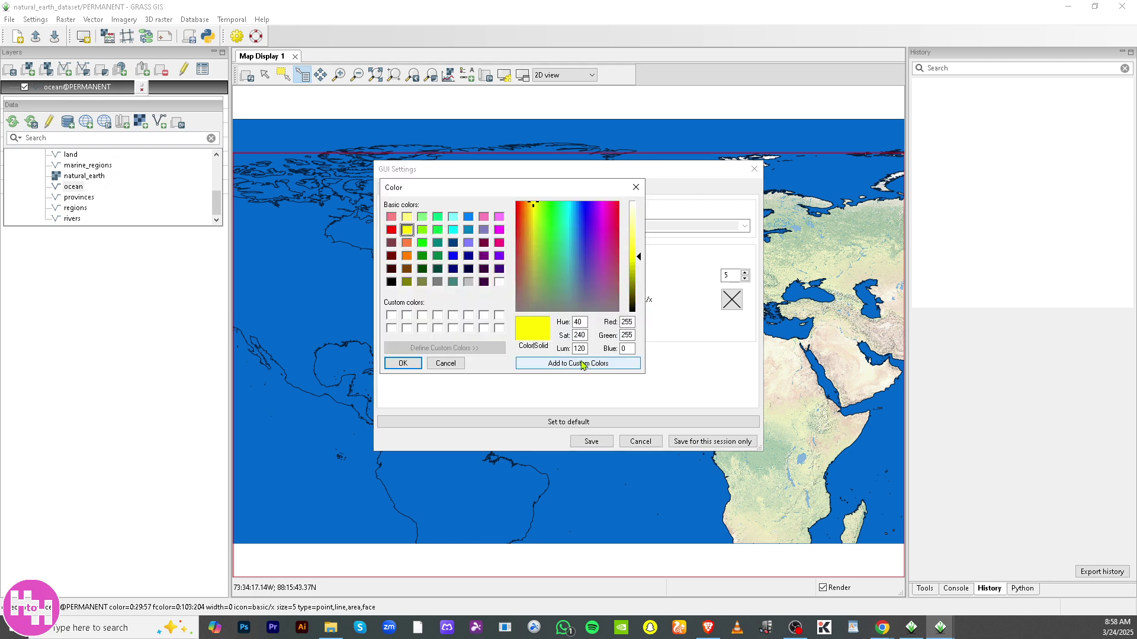
click(397, 363)
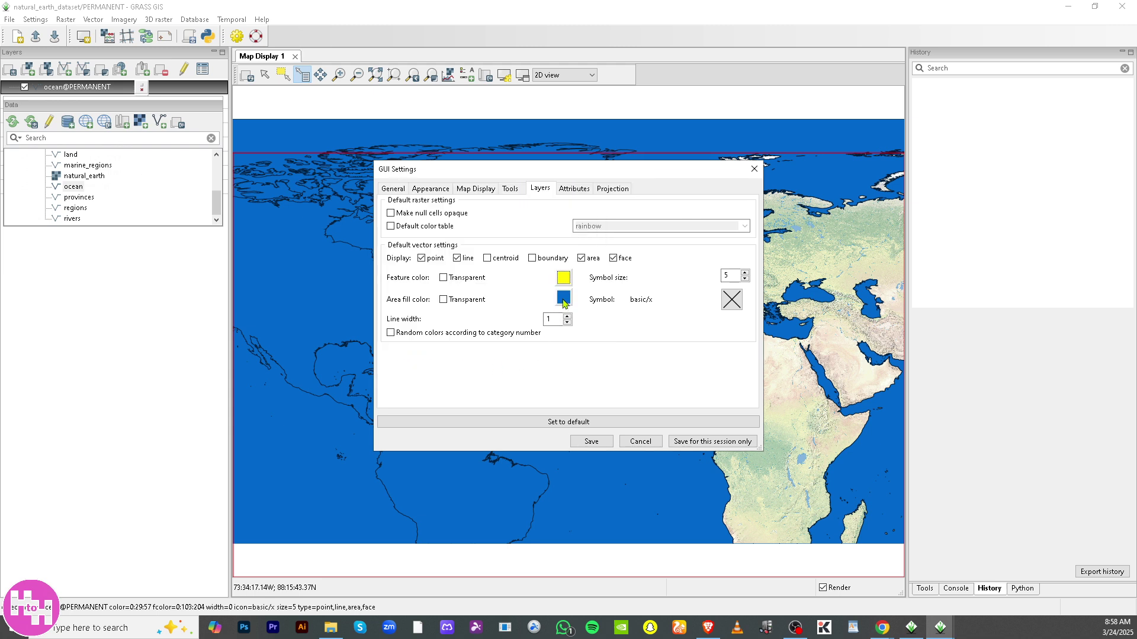
click(565, 300)
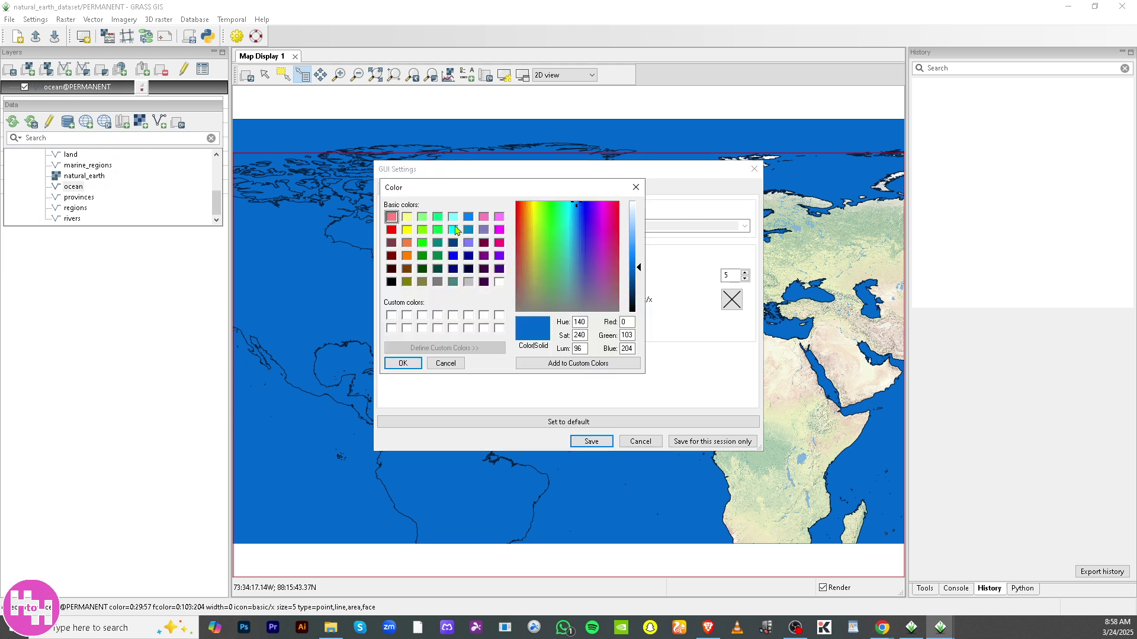
click(391, 230)
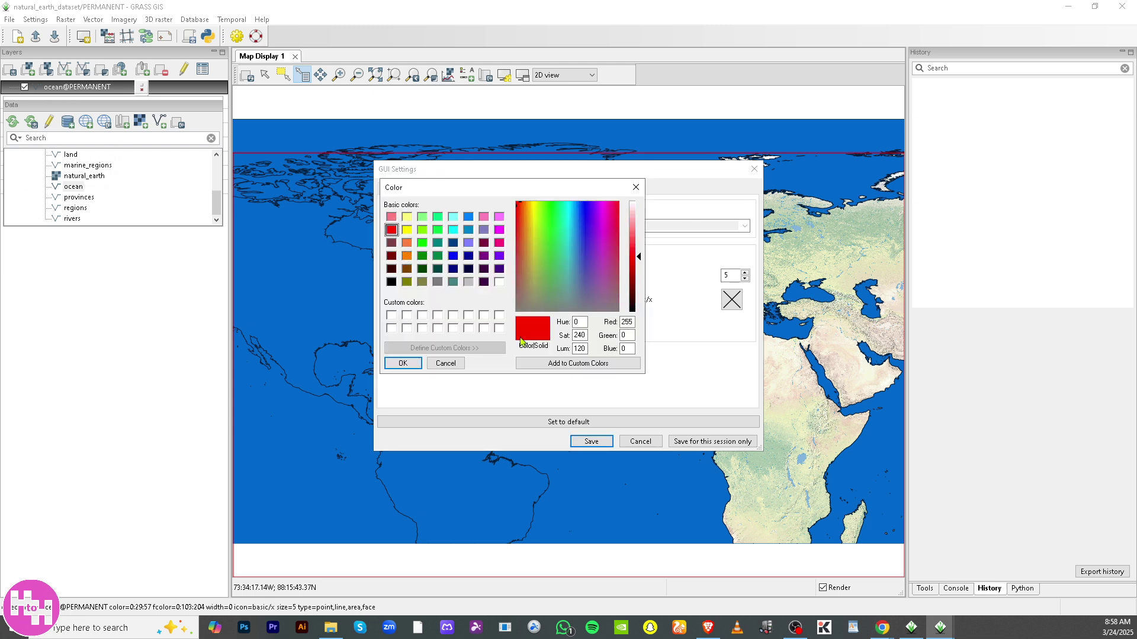
click(403, 363)
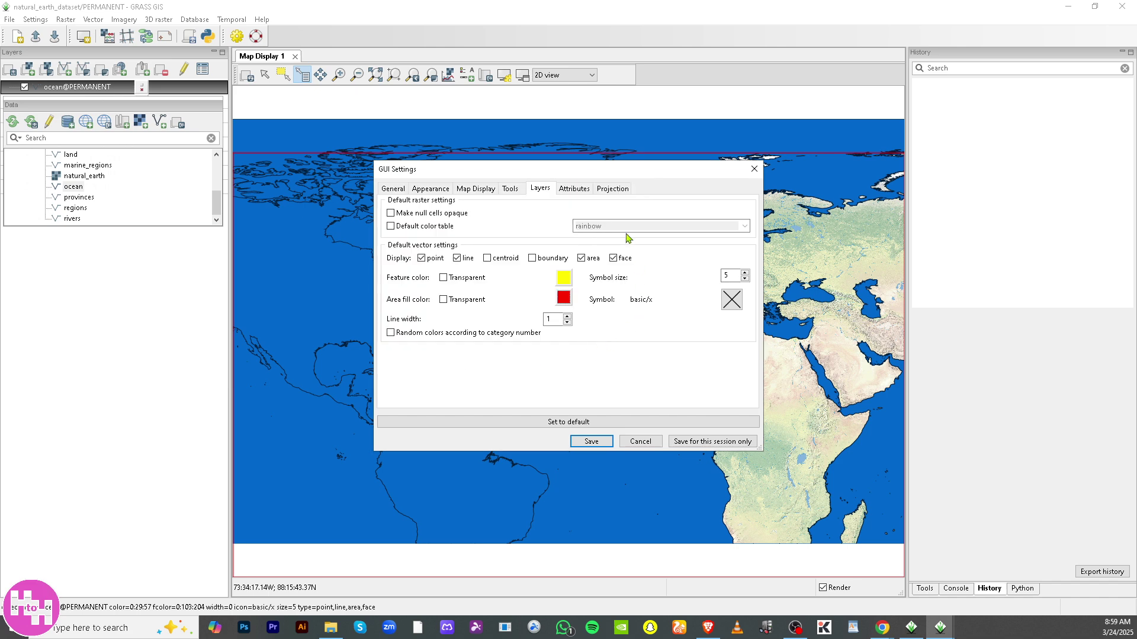
click(583, 191)
click(610, 189)
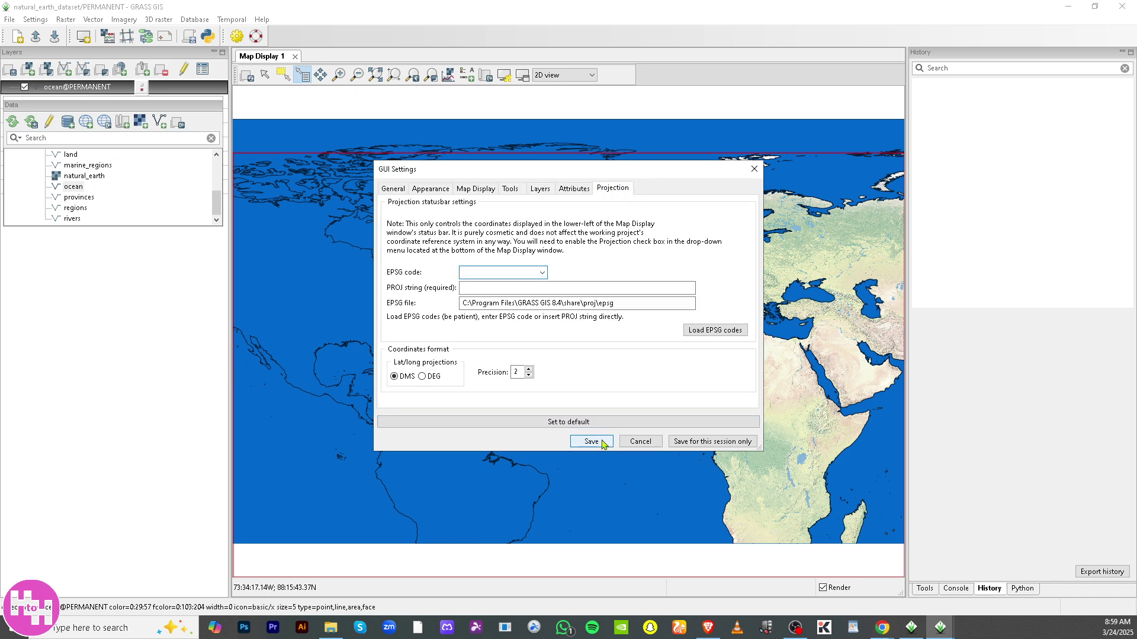
click(701, 444)
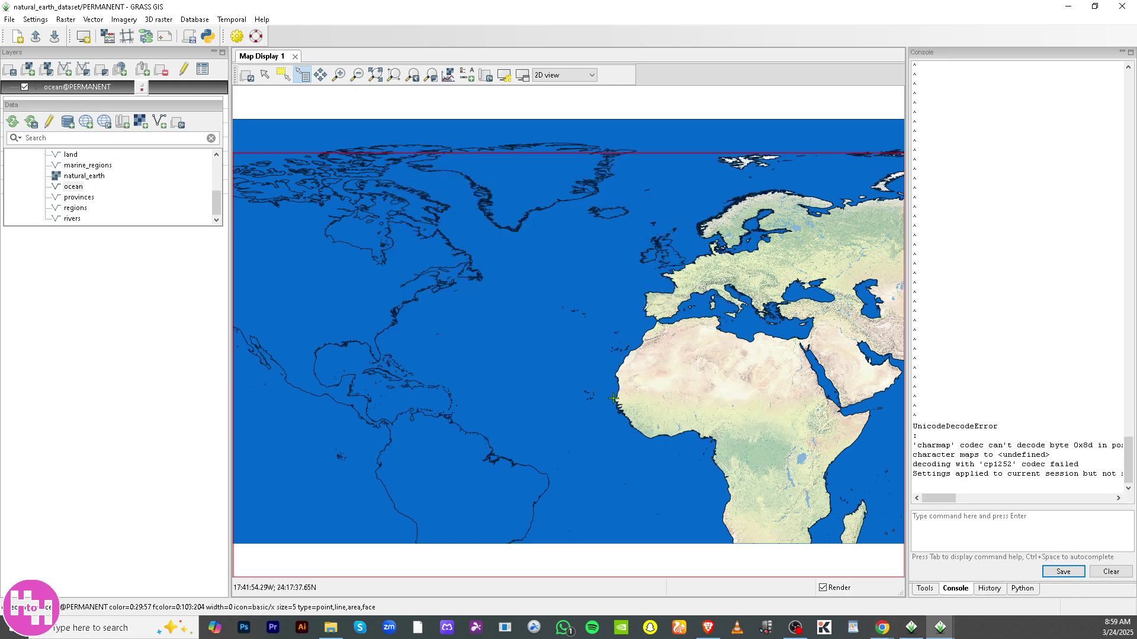